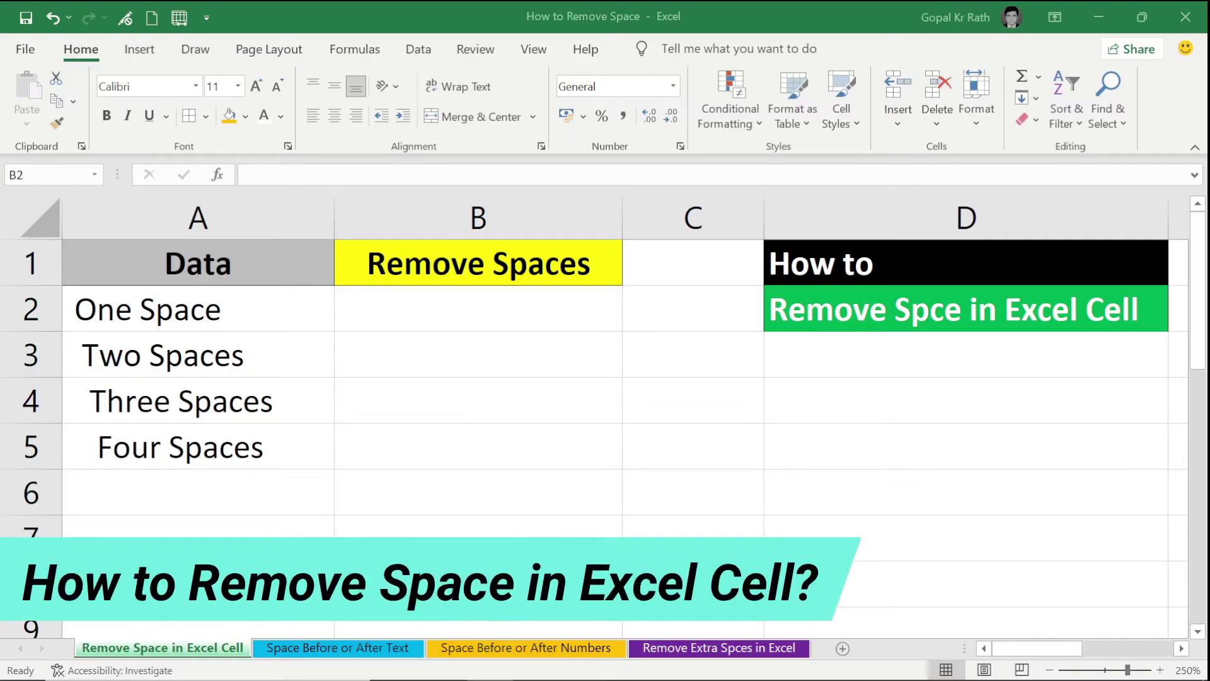
Enter =TRIM(A2) in B2 to strip the extra spaces from A2's text.
left_click(362, 306)
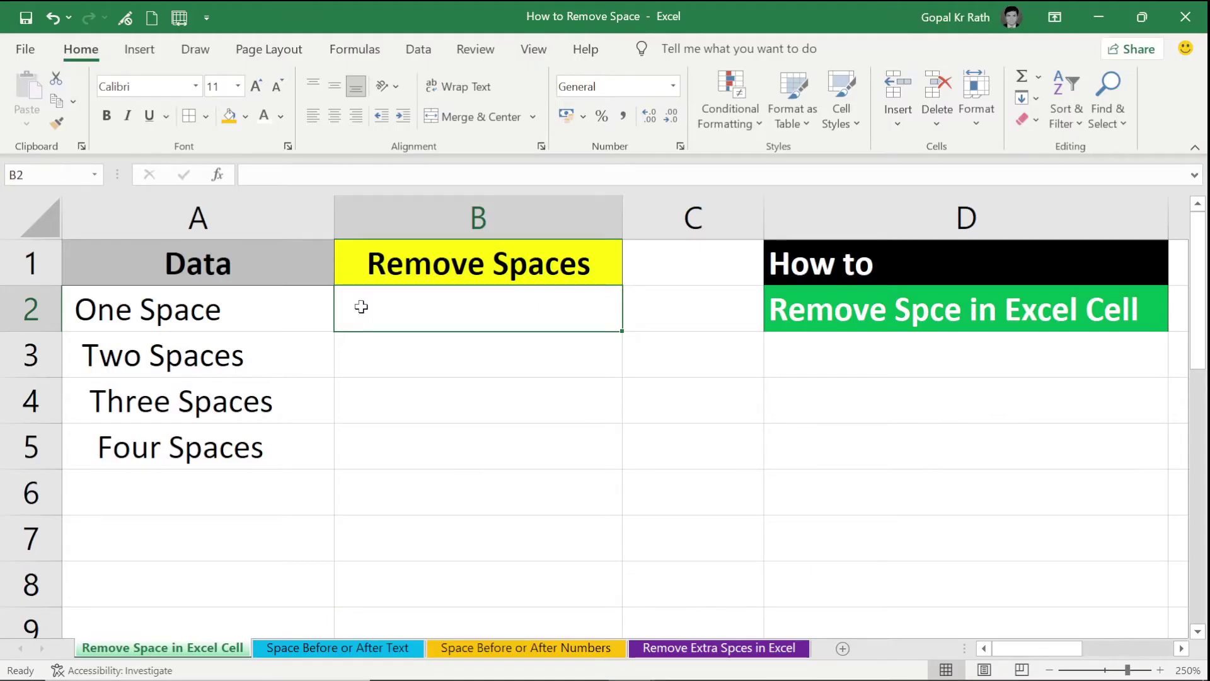
type("=tri")
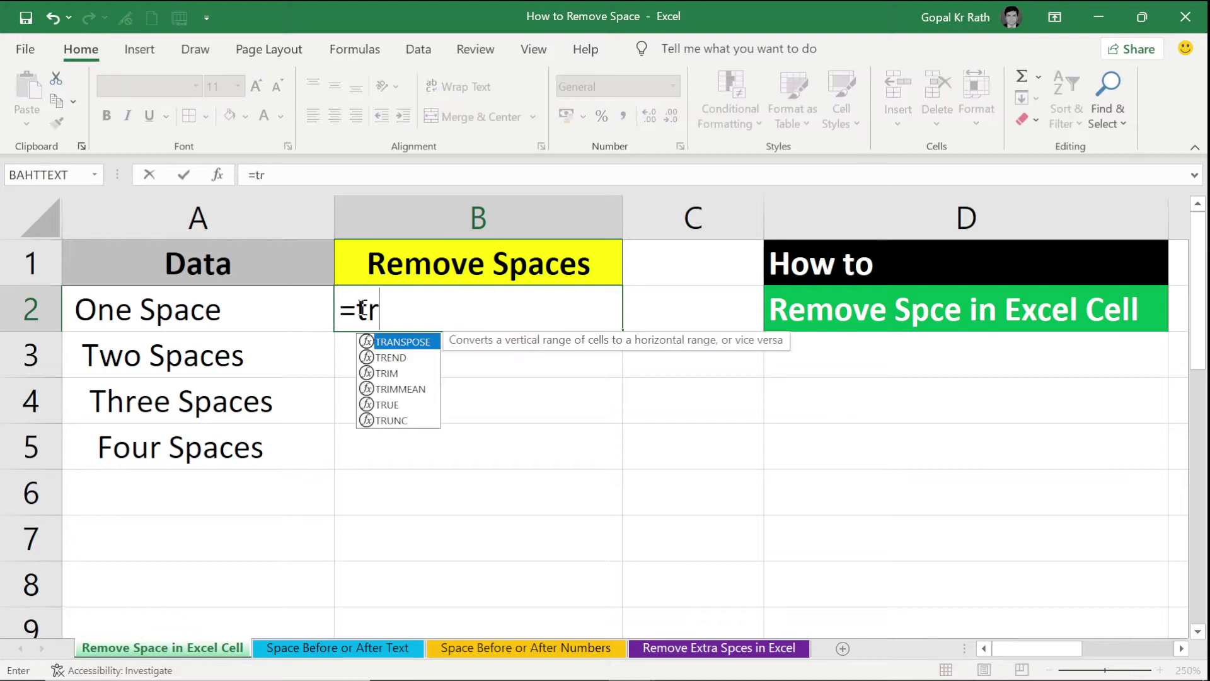
key("Tab")
left_click(218, 306)
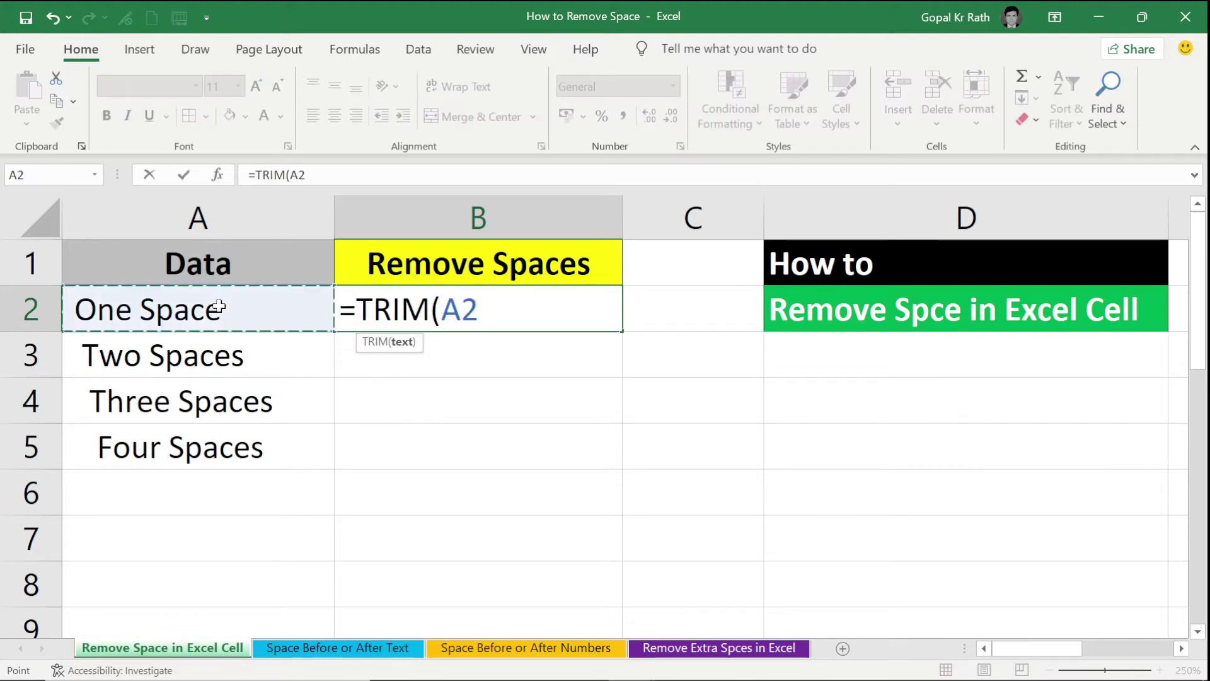
type(")")
key("Return")
Fill the TRIM formula down to B5 and switch to the Space Before or After Text sheet.
left_click_drag(388, 318, 393, 439)
key("ctrl+d")
key("Down")
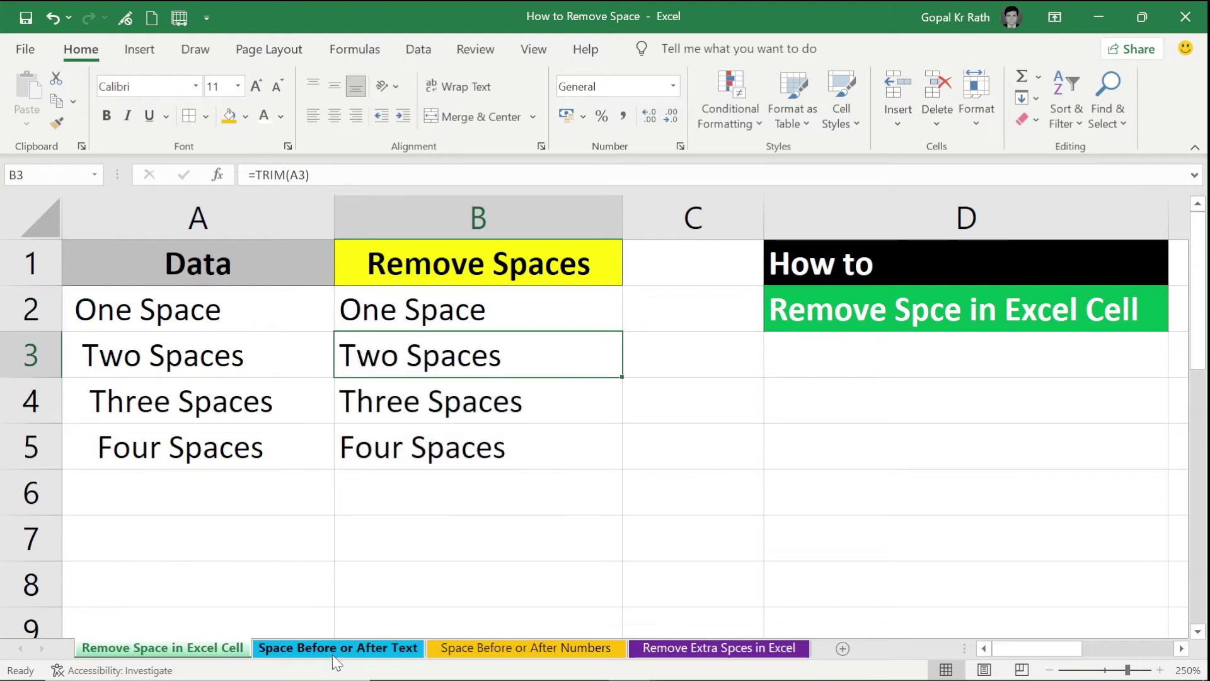
left_click(338, 647)
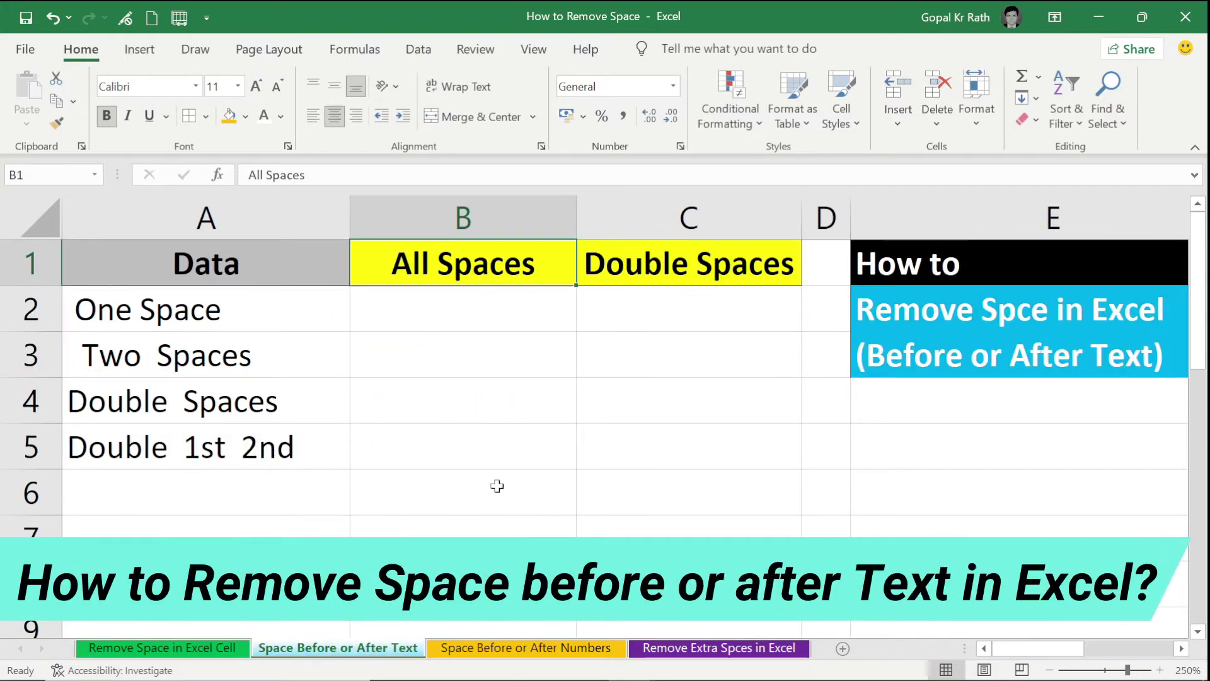
Enter =SUBSTITUTE(A2," ","") in B2 to remove every space from A2.
left_click(397, 308)
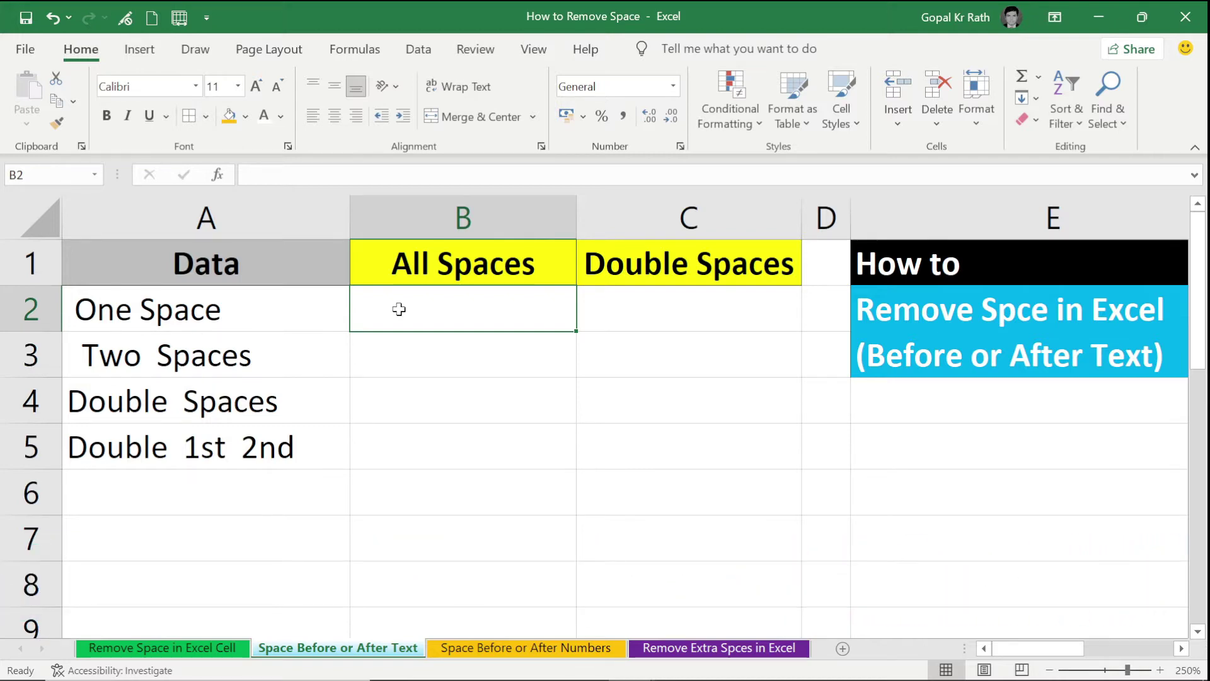
type("=sub")
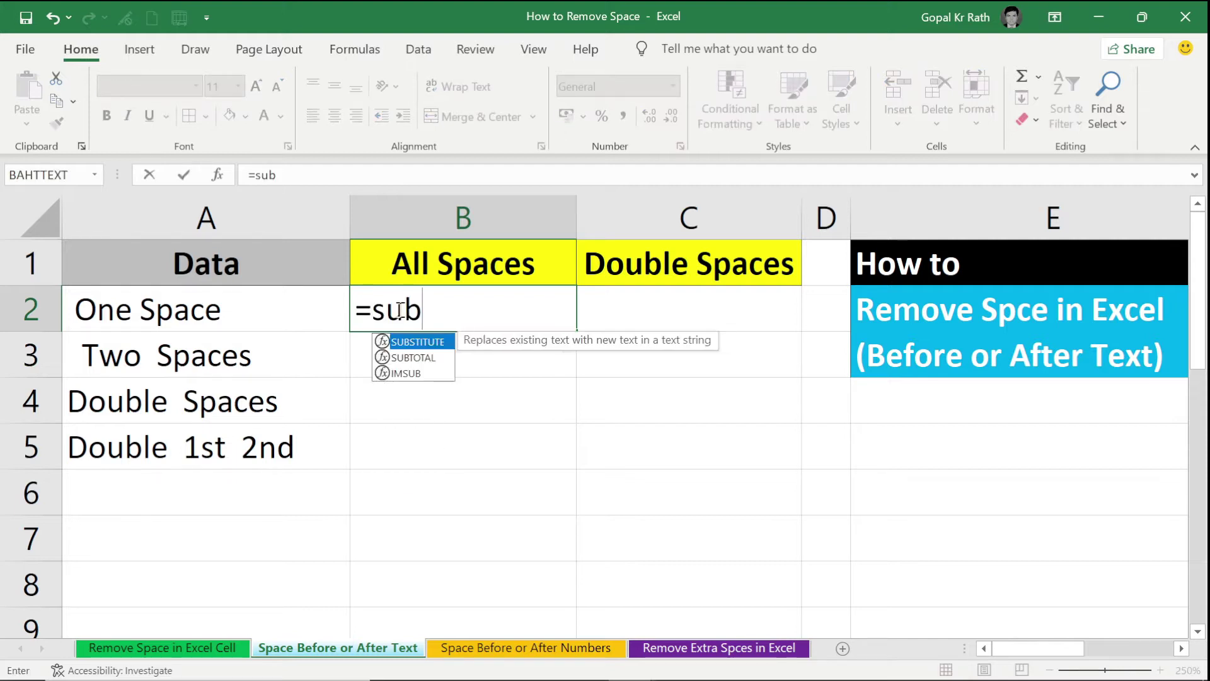
key("Tab")
left_click(179, 310)
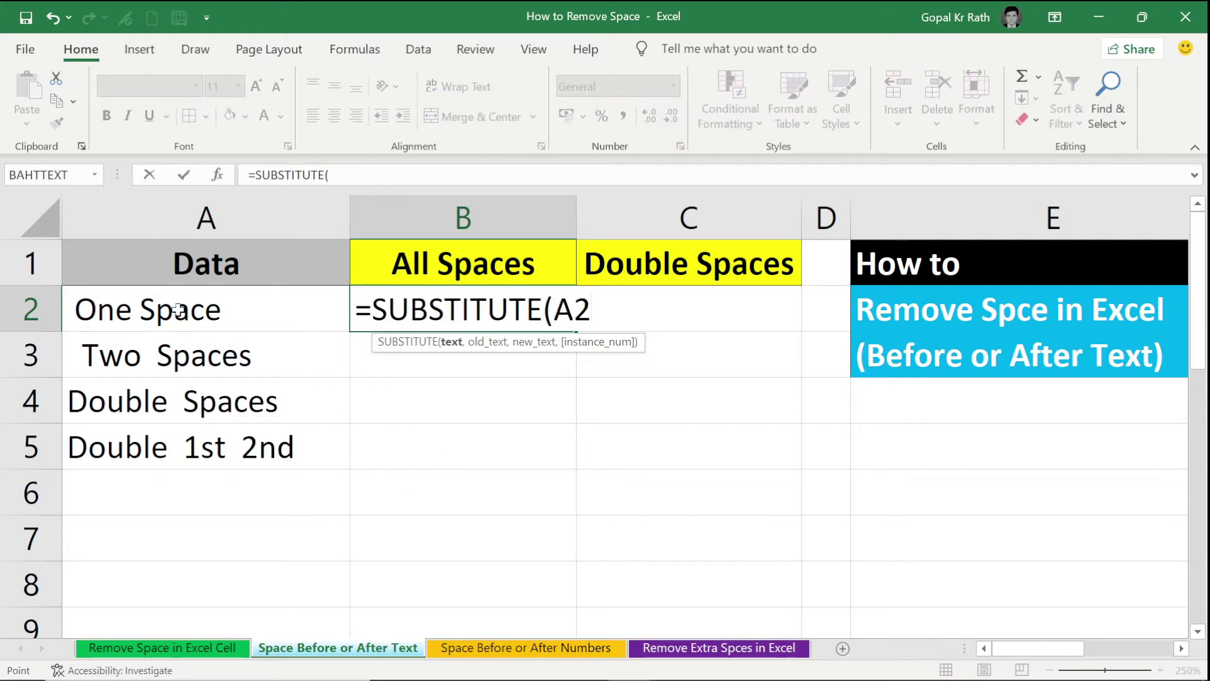
type(",")
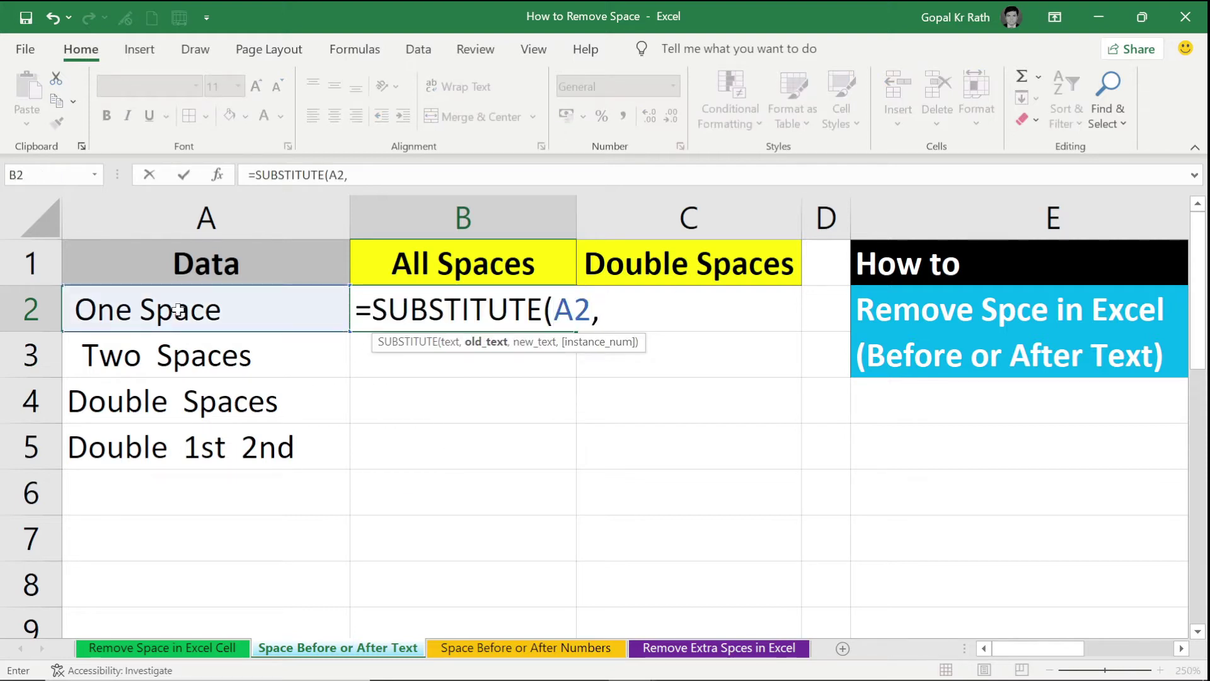
type("\" \",\"\"")
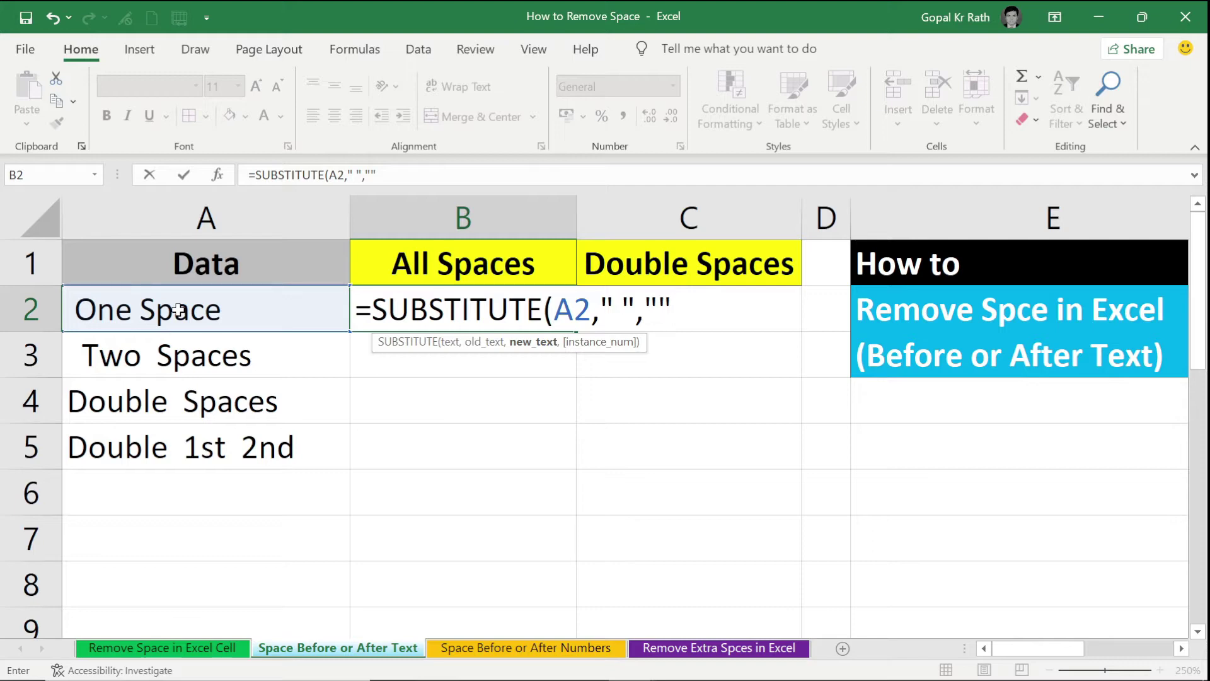
type(")")
key("Return")
Fill the SUBSTITUTE formula down to B5, giving results like OneSpace and Double1st2nd.
left_click_drag(437, 307, 437, 425)
key("ctrl+d")
left_click(479, 356)
left_click(678, 305)
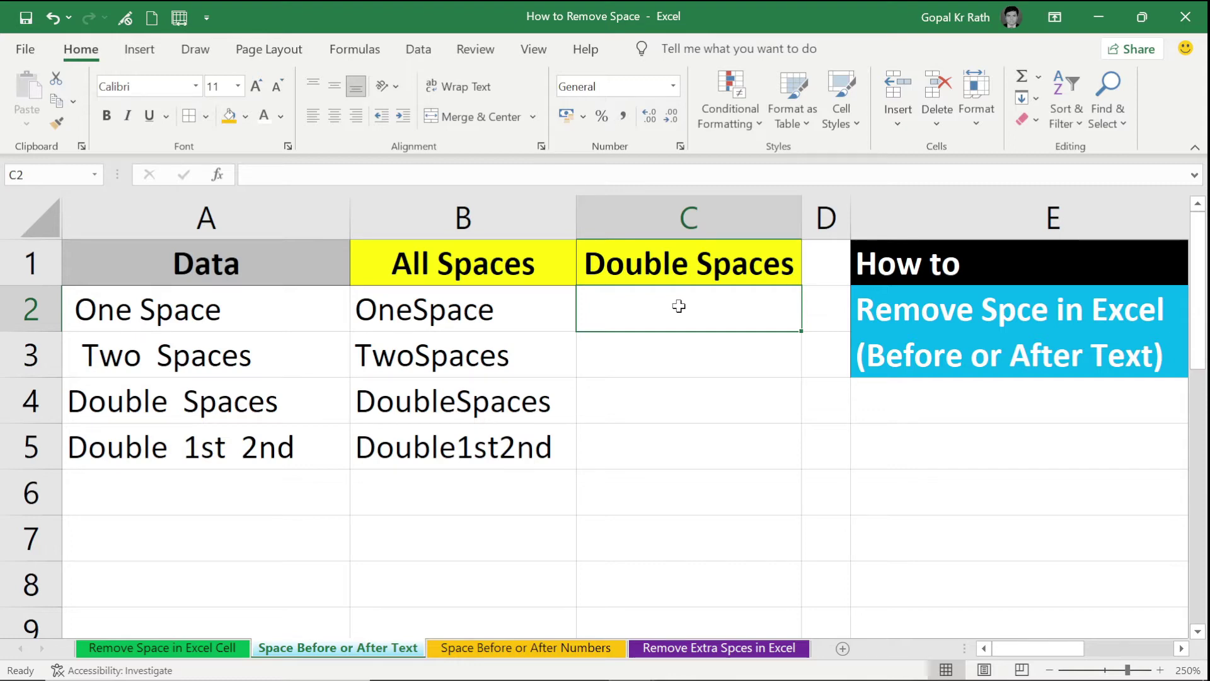
Enter =TRIM(A2) in C2 and fill it down to C5 to collapse doubled spaces.
type("=trim")
key("Tab")
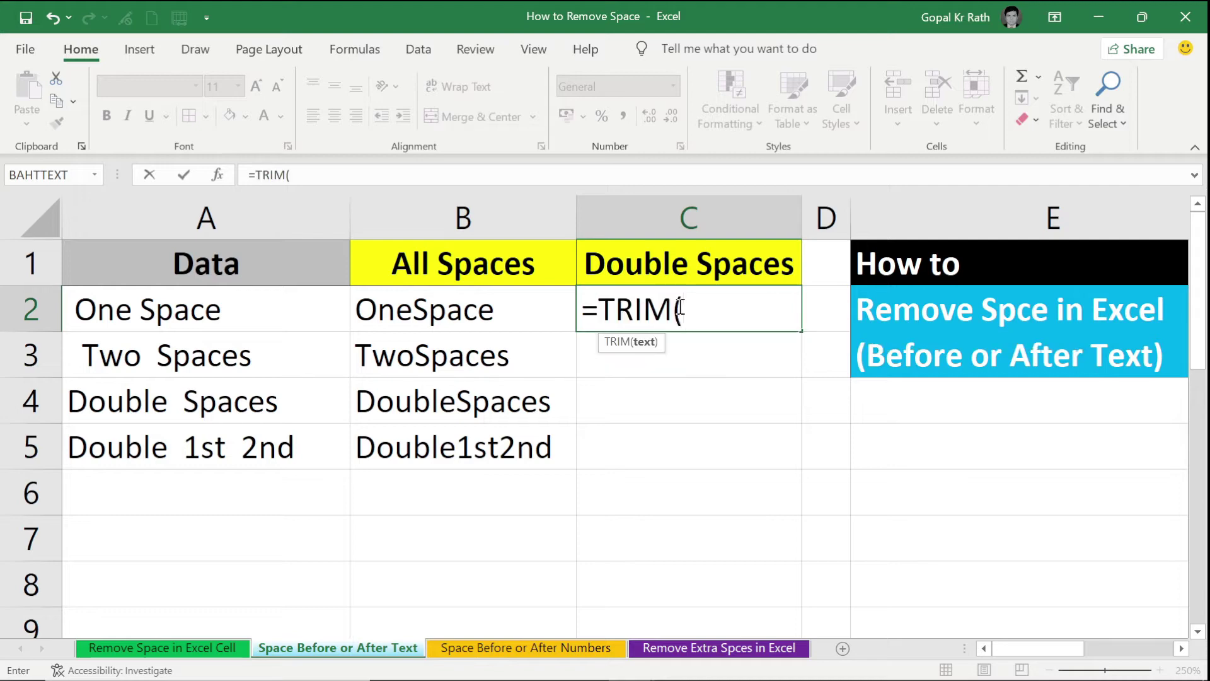
left_click(188, 303)
type(")")
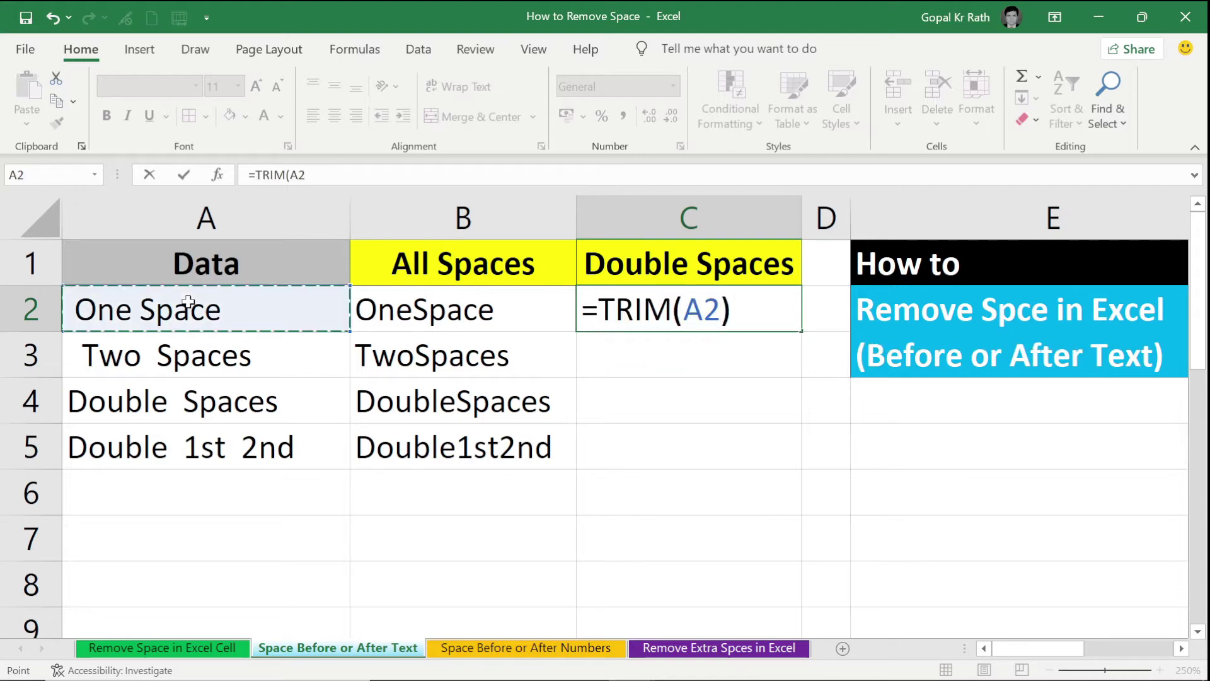
key("Return")
left_click_drag(618, 312, 615, 444)
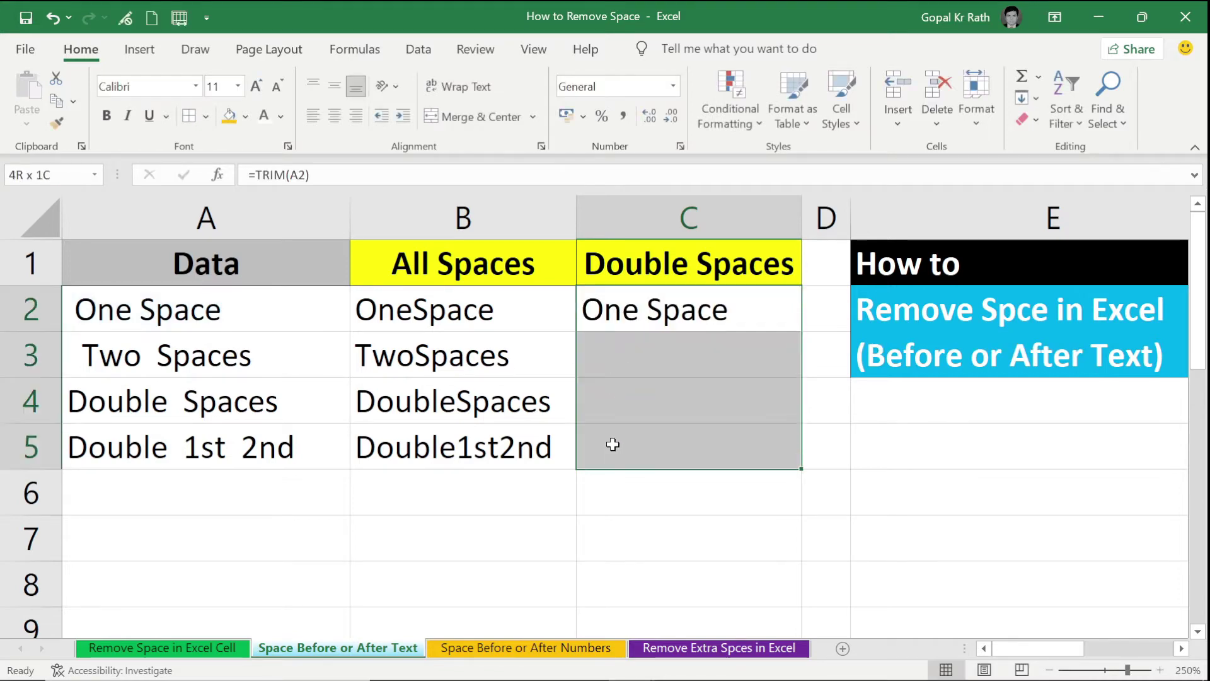
key("ctrl+d")
Inspect A5's text and mark the double space between 1st and 2nd.
left_click(627, 366)
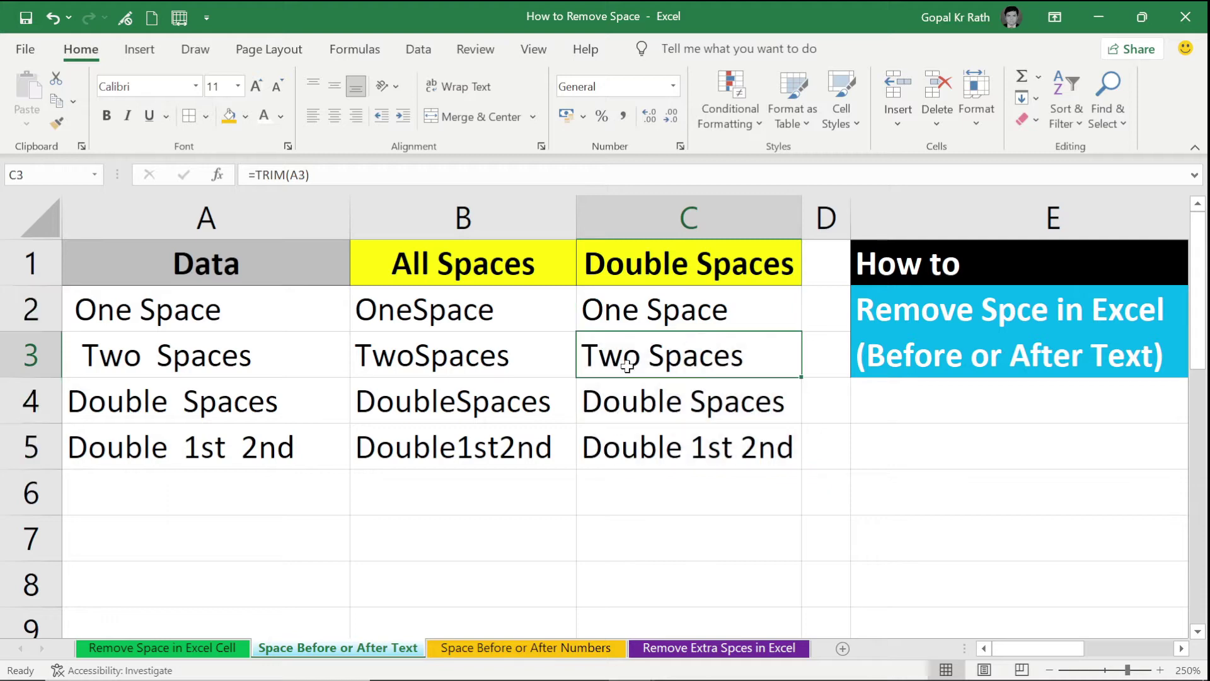
left_click(227, 449)
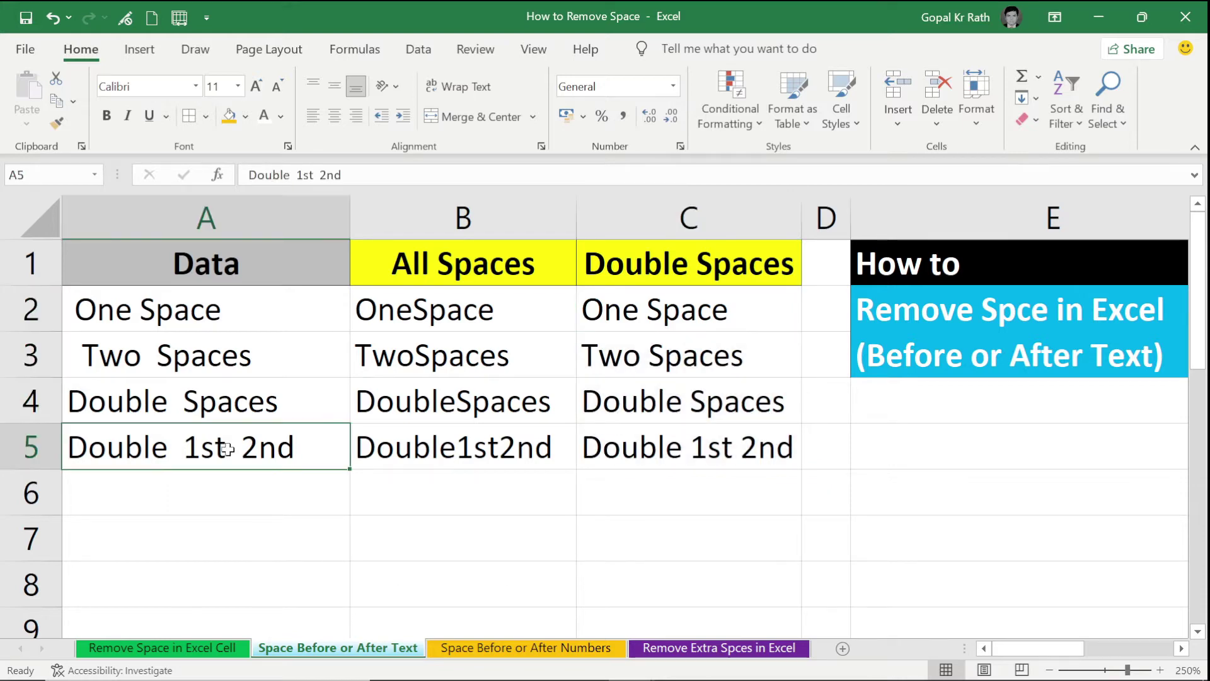
double_click(248, 447)
left_click_drag(242, 449, 229, 450)
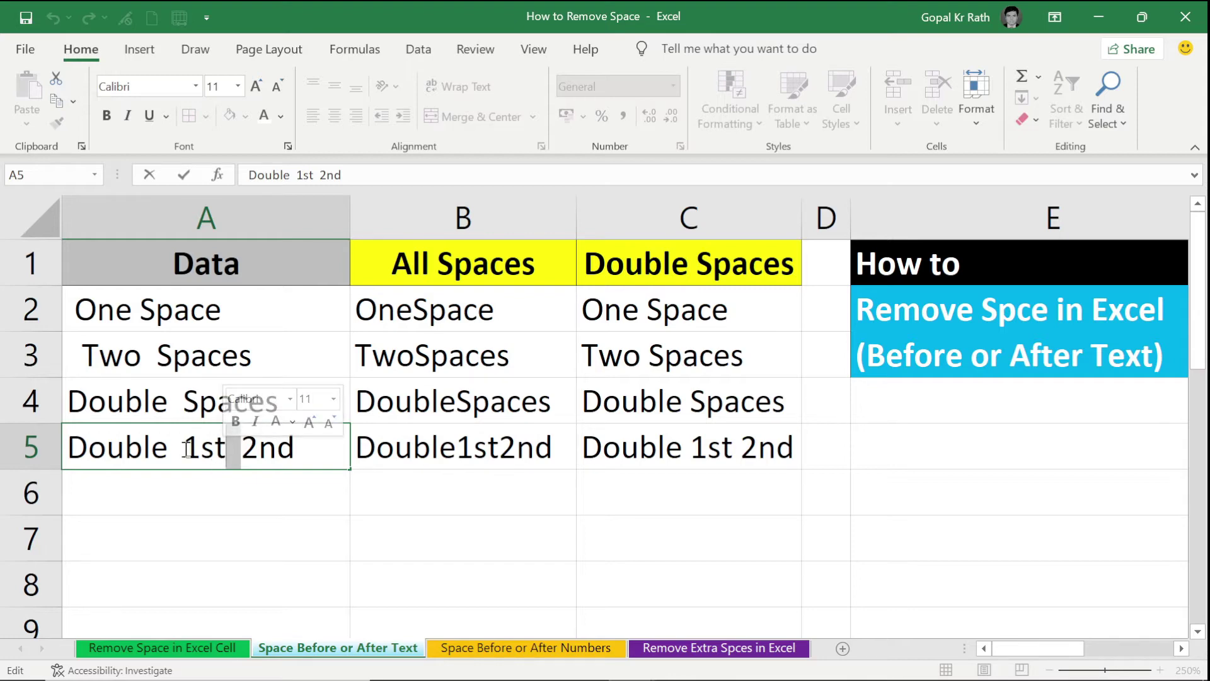
Replace C5's formula with =SUBSTITUTE(A5," ","",1) so it returns 'Double1st 2nd'.
key("Tab")
key("Tab")
type("=sub")
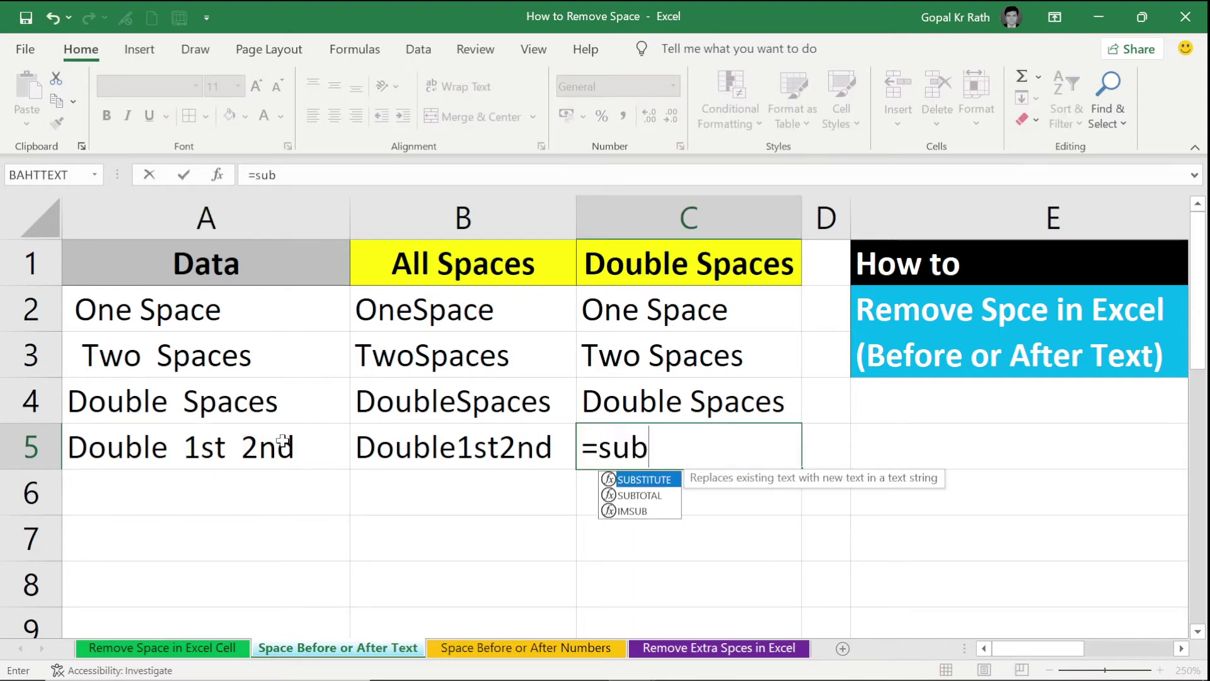
key("Tab")
left_click(177, 451)
type(",\"  \",")
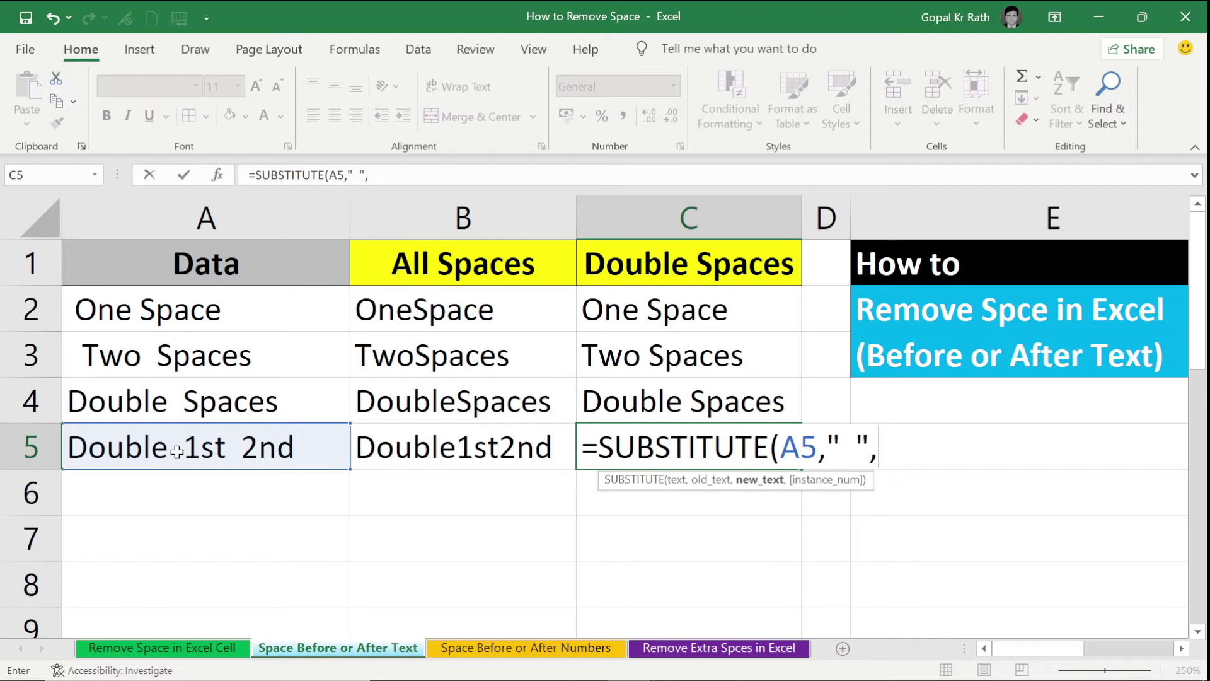
type("\"\",")
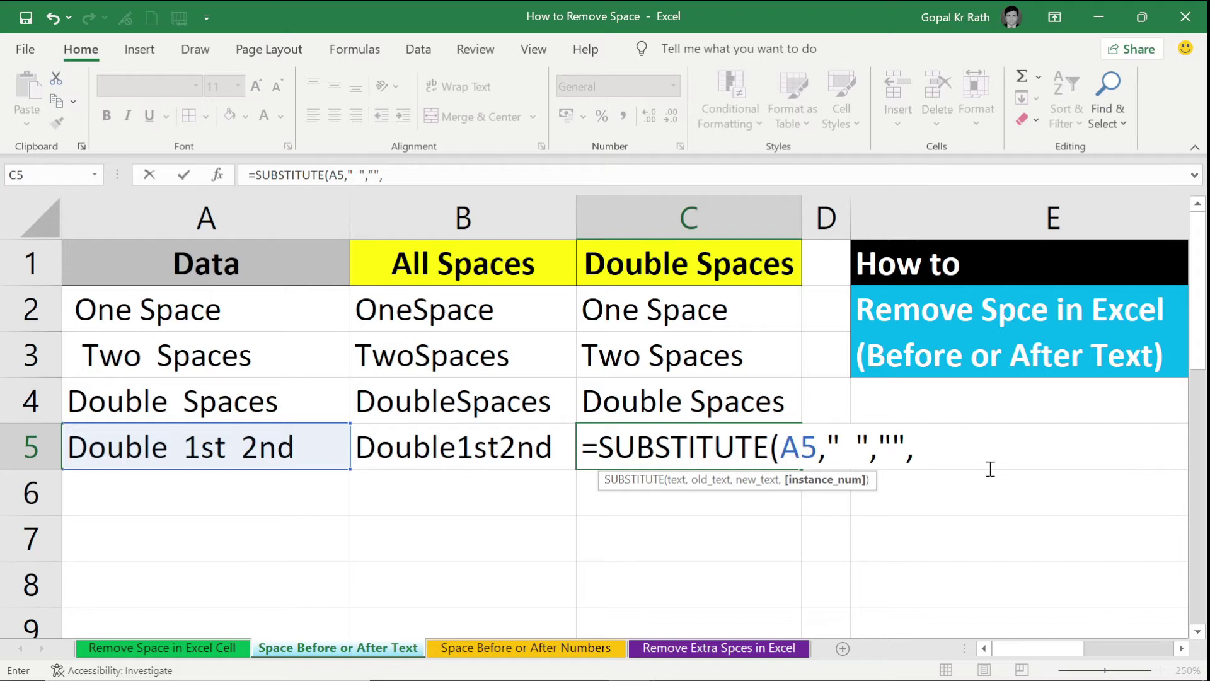
type("1")
key("Return")
left_click(689, 449)
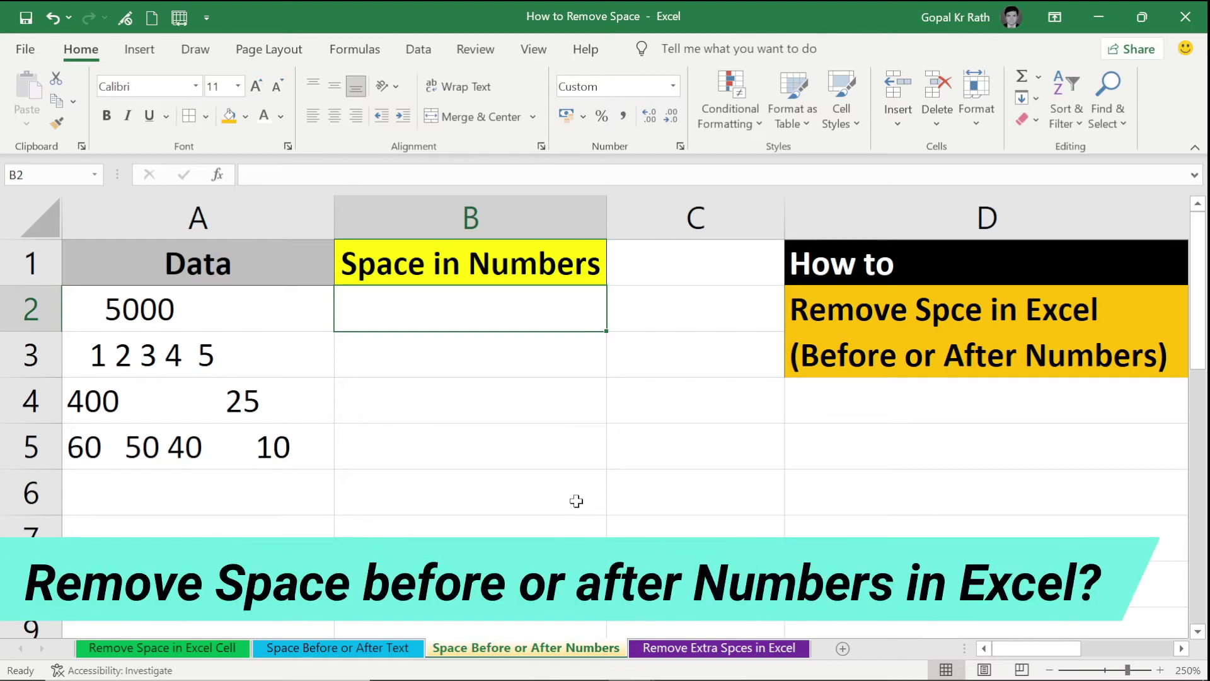
Enter =TRIM(A2) in B2 and fill it down to B5, giving values like '400 25'.
type("=tri")
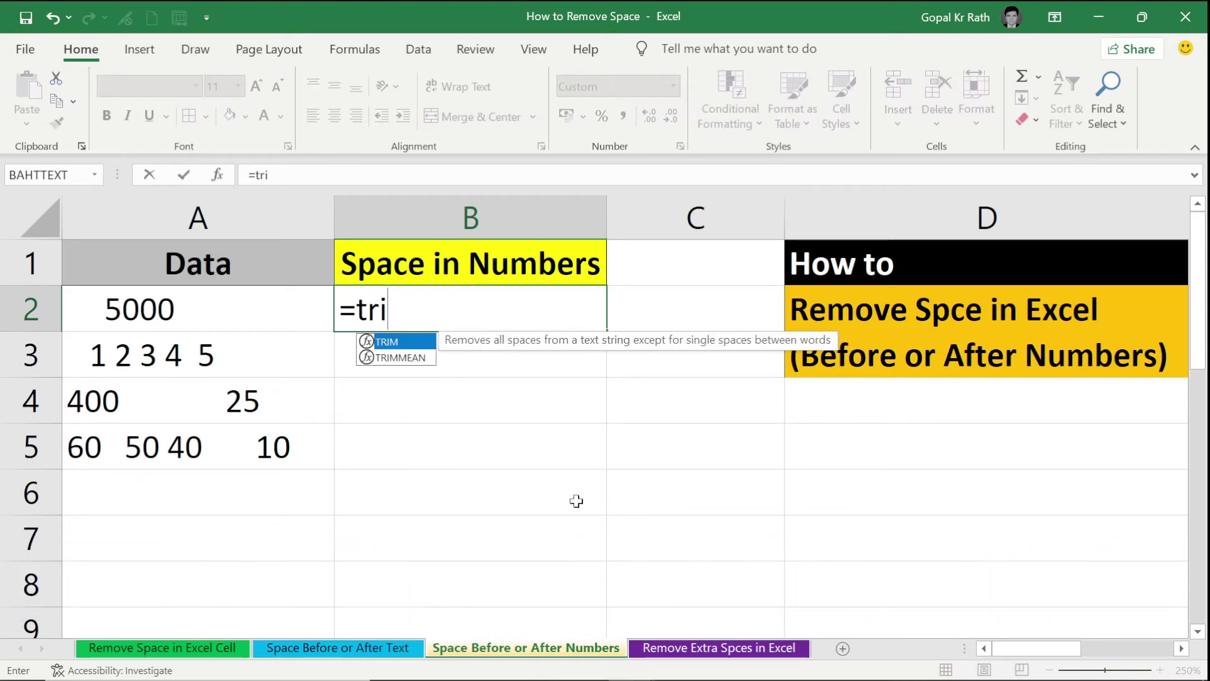
key("Tab")
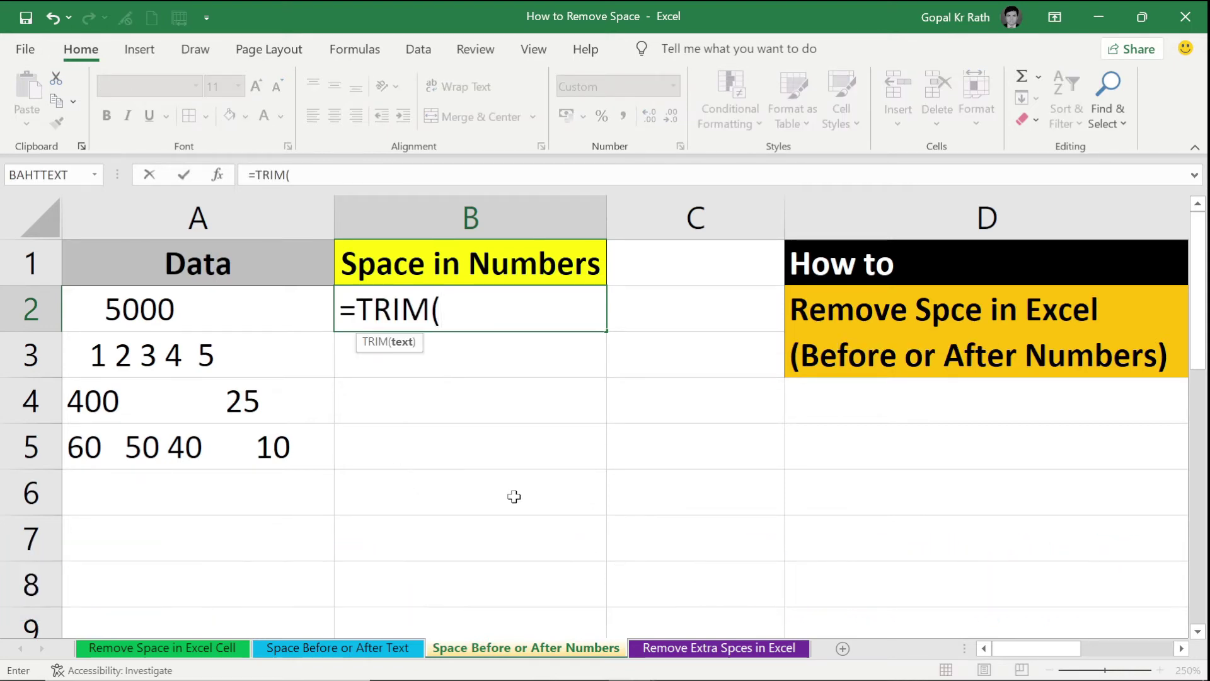
left_click(219, 308)
type(")")
key("Return")
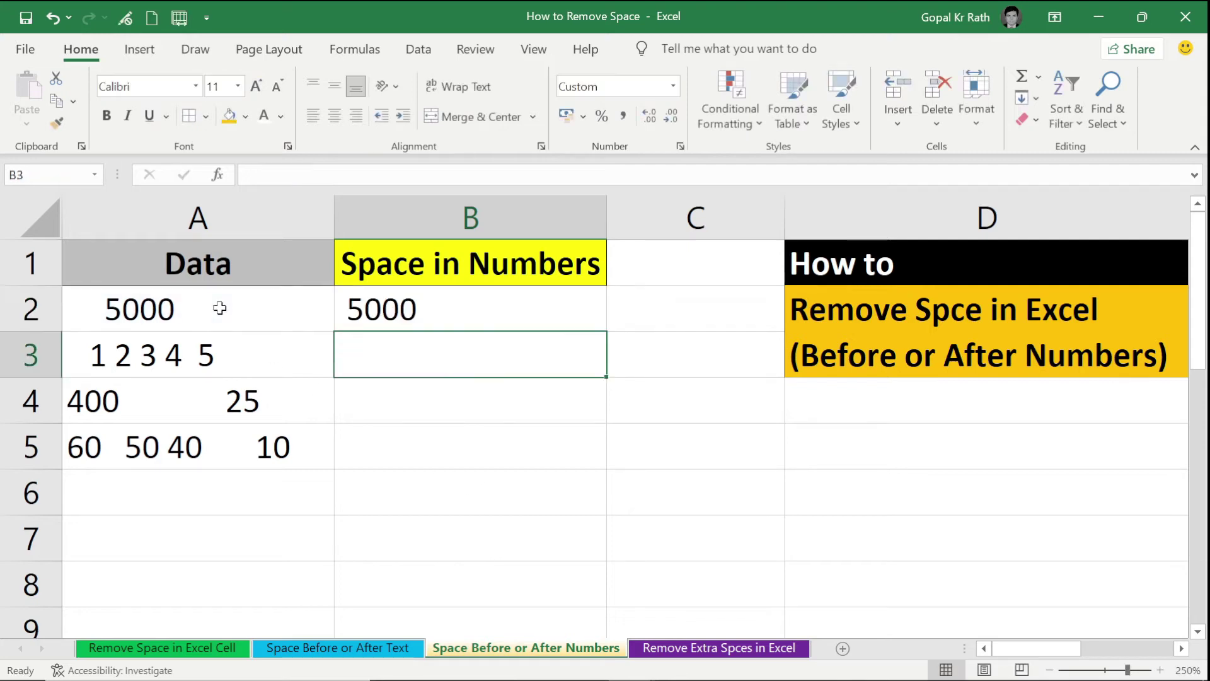
left_click_drag(400, 309, 399, 428)
key("ctrl+d")
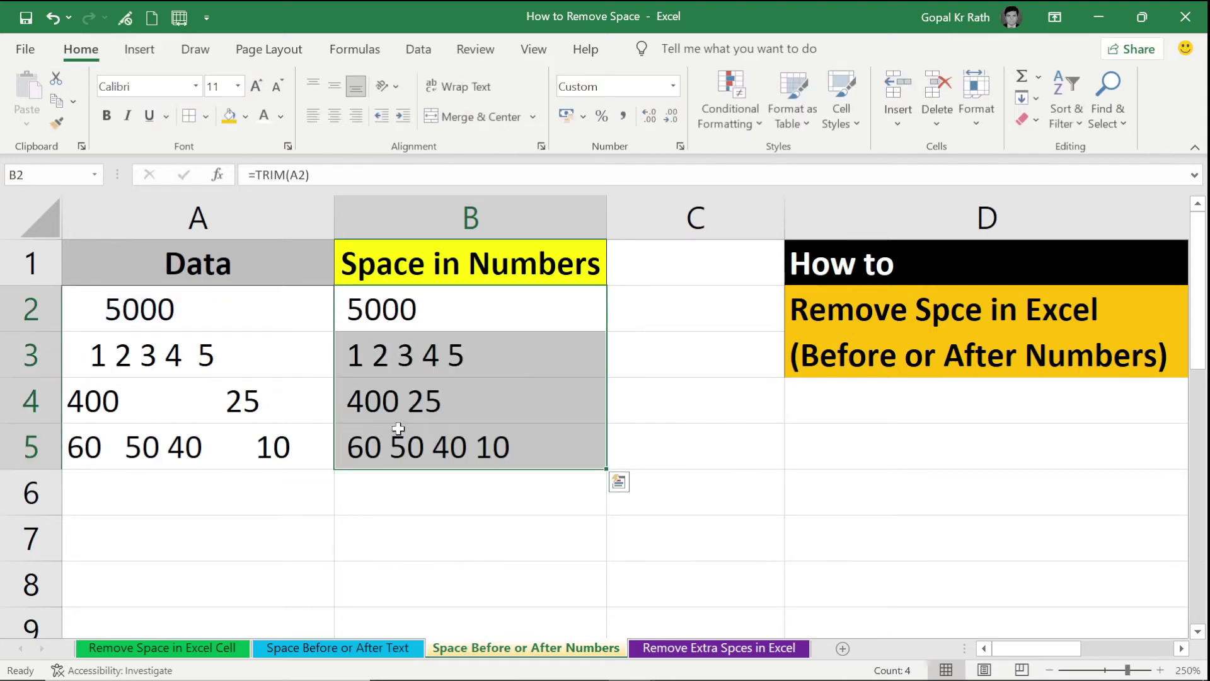
left_click(378, 309)
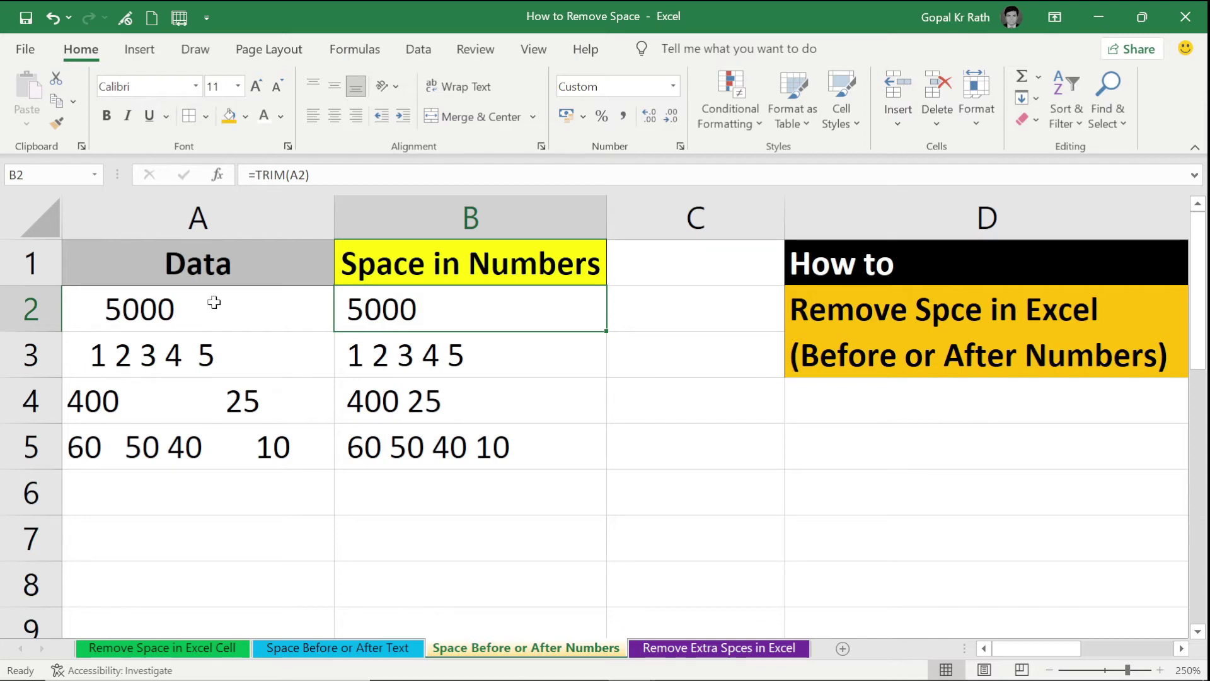
Enter =SUBSTITUTE(A2," ","") in B2 and copy it down to B5.
type("=SUBSTITUTE(")
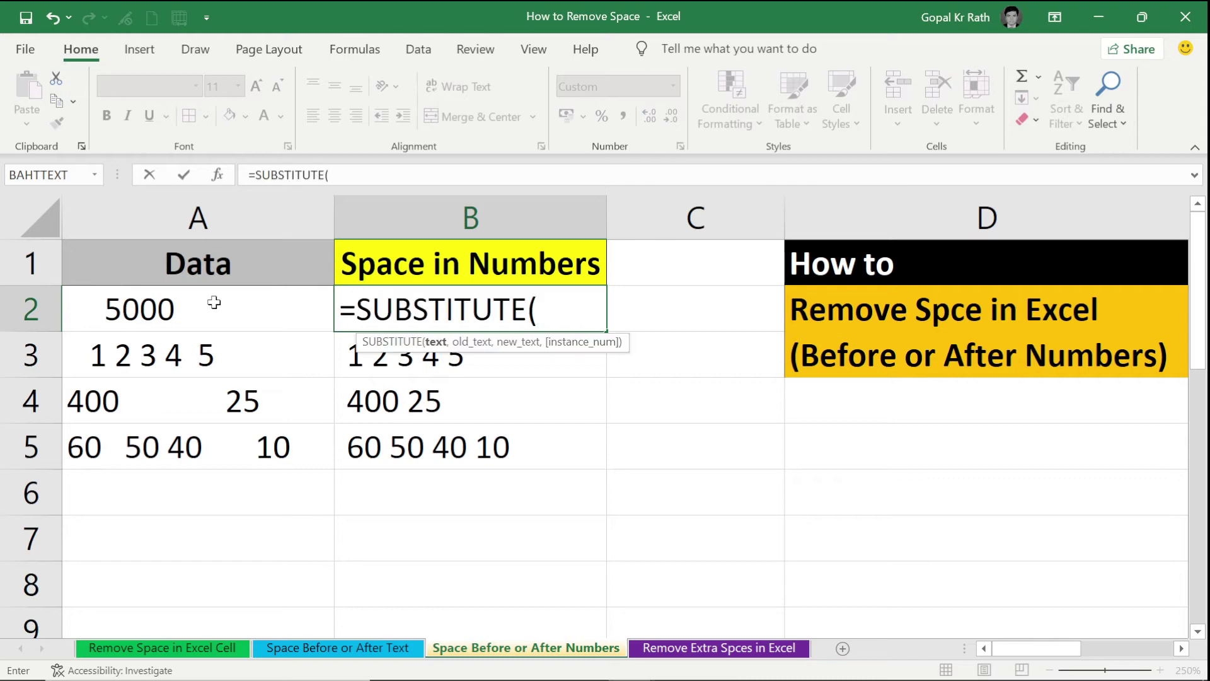
left_click(121, 308)
type(",\" \",\"\"")
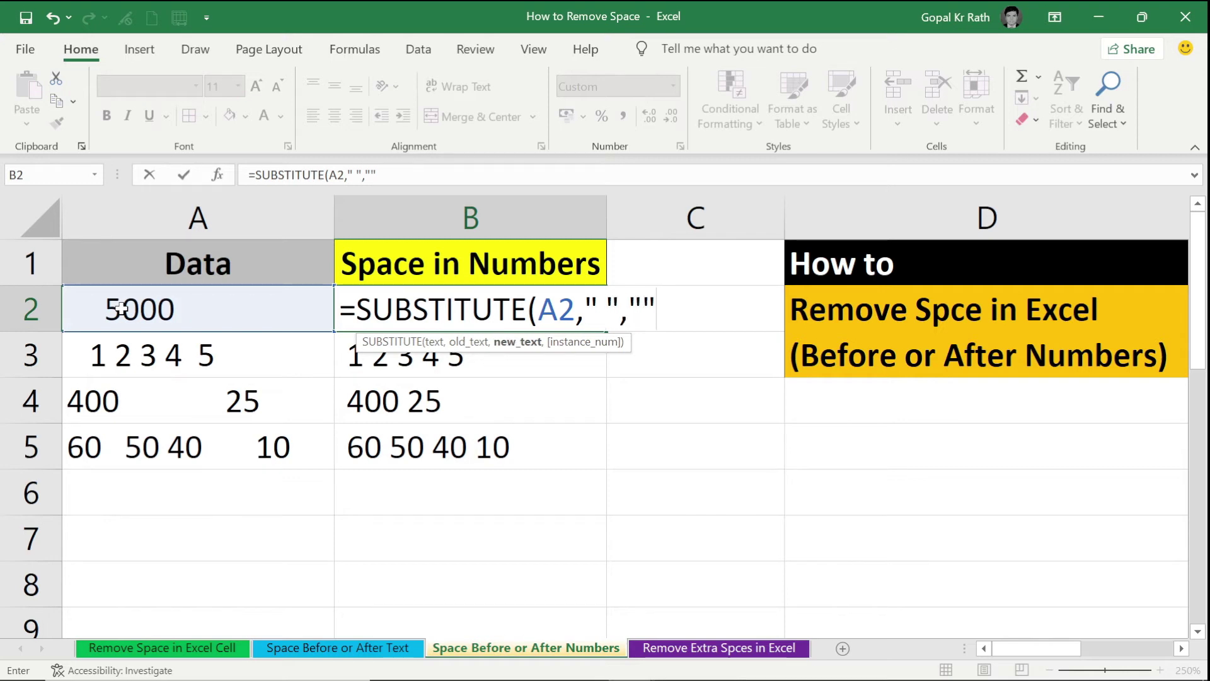
type(")")
key("ctrl+Return")
left_click_drag(376, 307, 376, 447)
Wrap B2's formula in VALUE, fill to B5 for numbers like 5,000, then go to the next sheet.
double_click(363, 309)
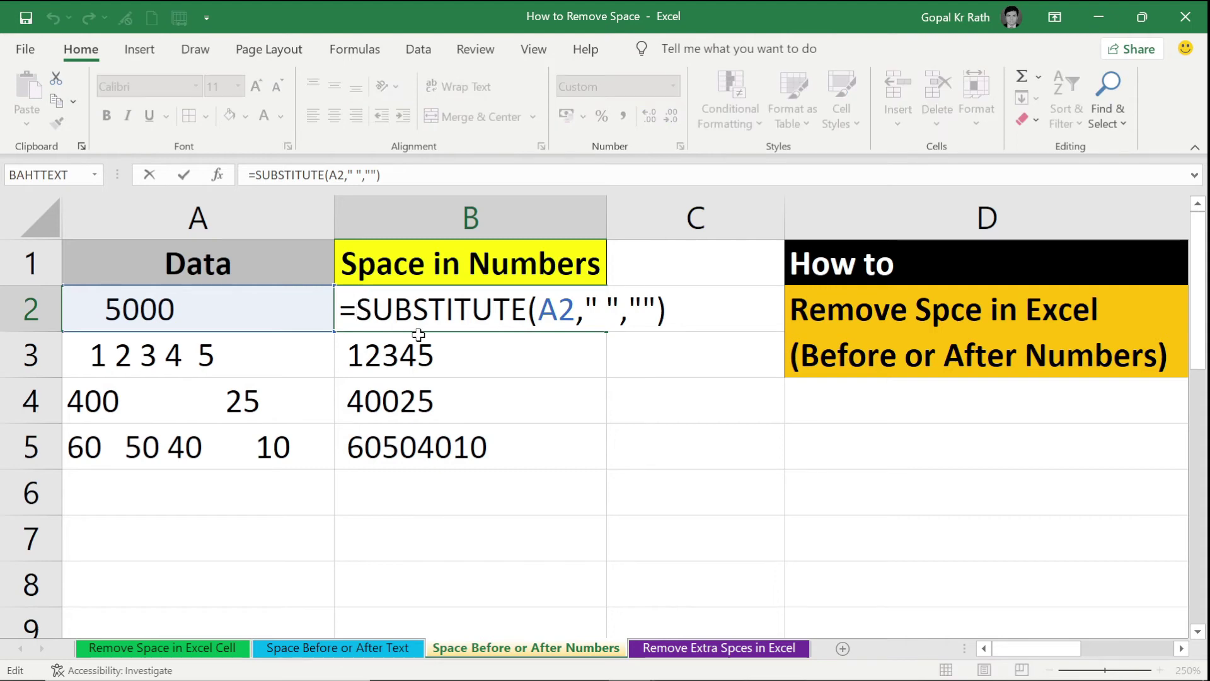
type("value")
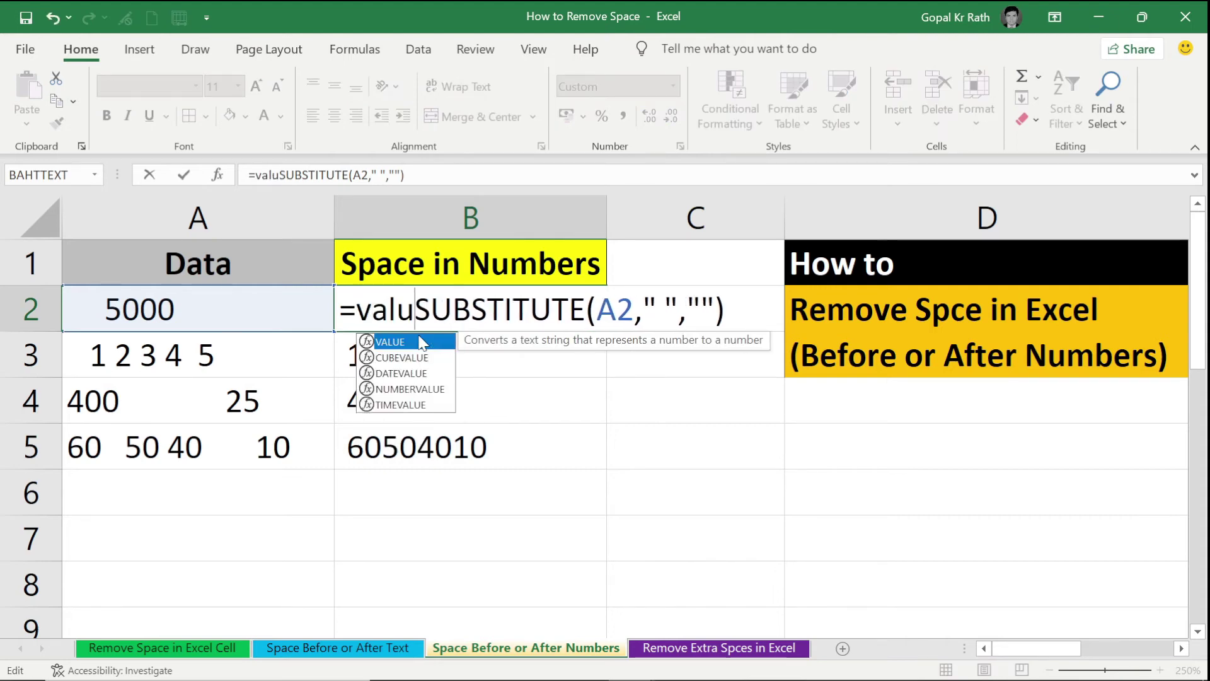
double_click(421, 342)
type(")")
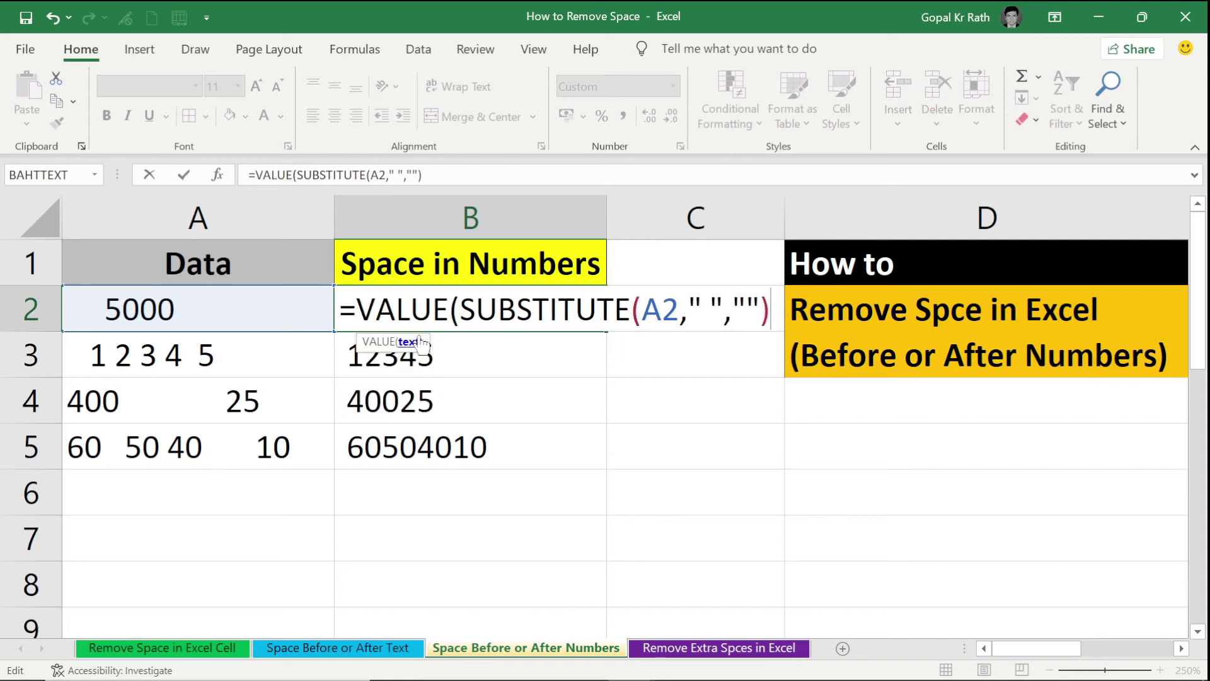
key("Return")
key("Up")
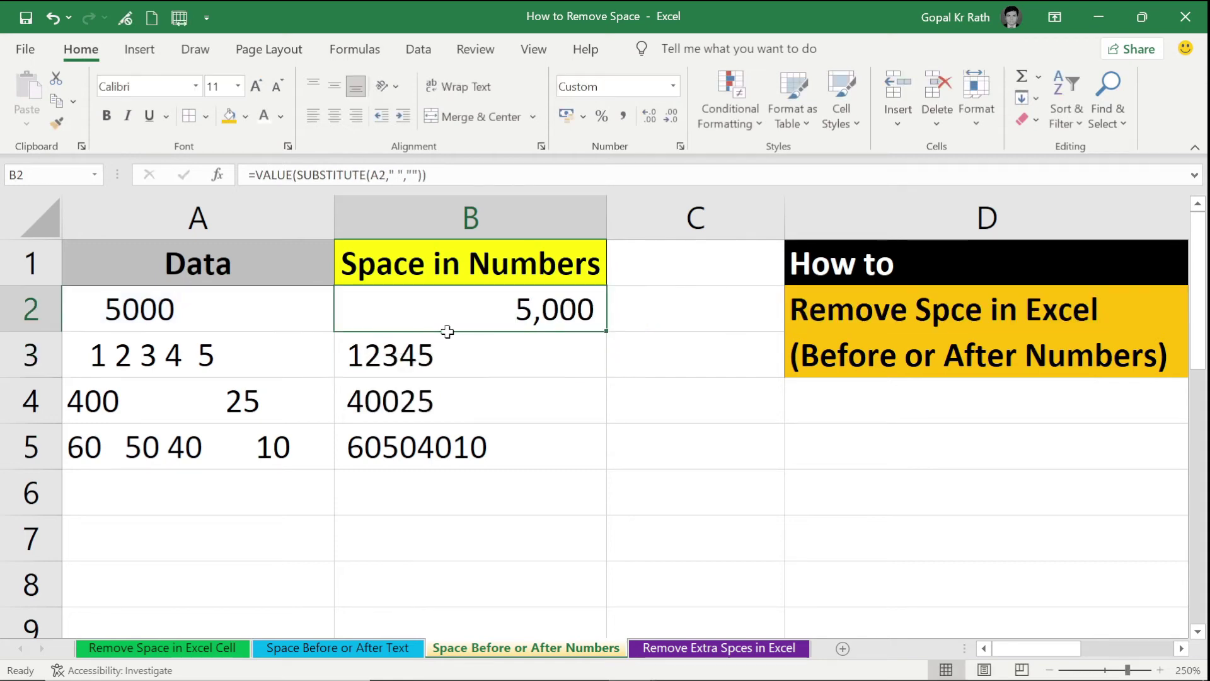
left_click_drag(606, 330, 454, 439)
left_click(517, 388)
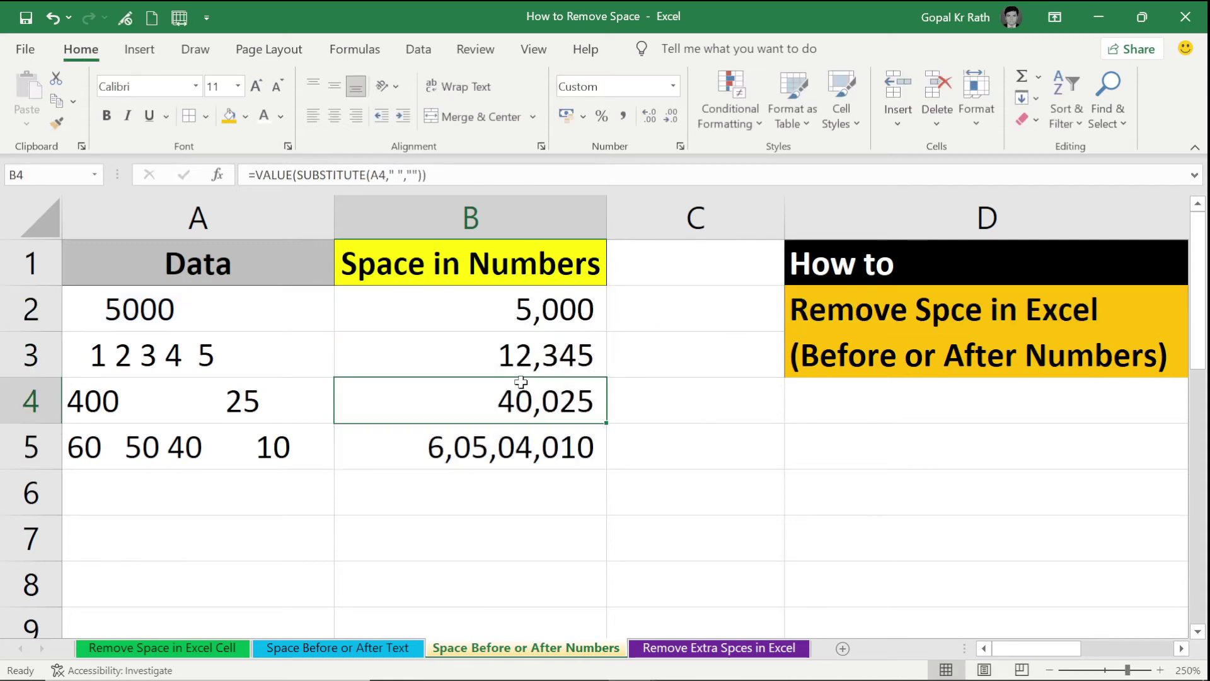
key("ctrl+Page_Down")
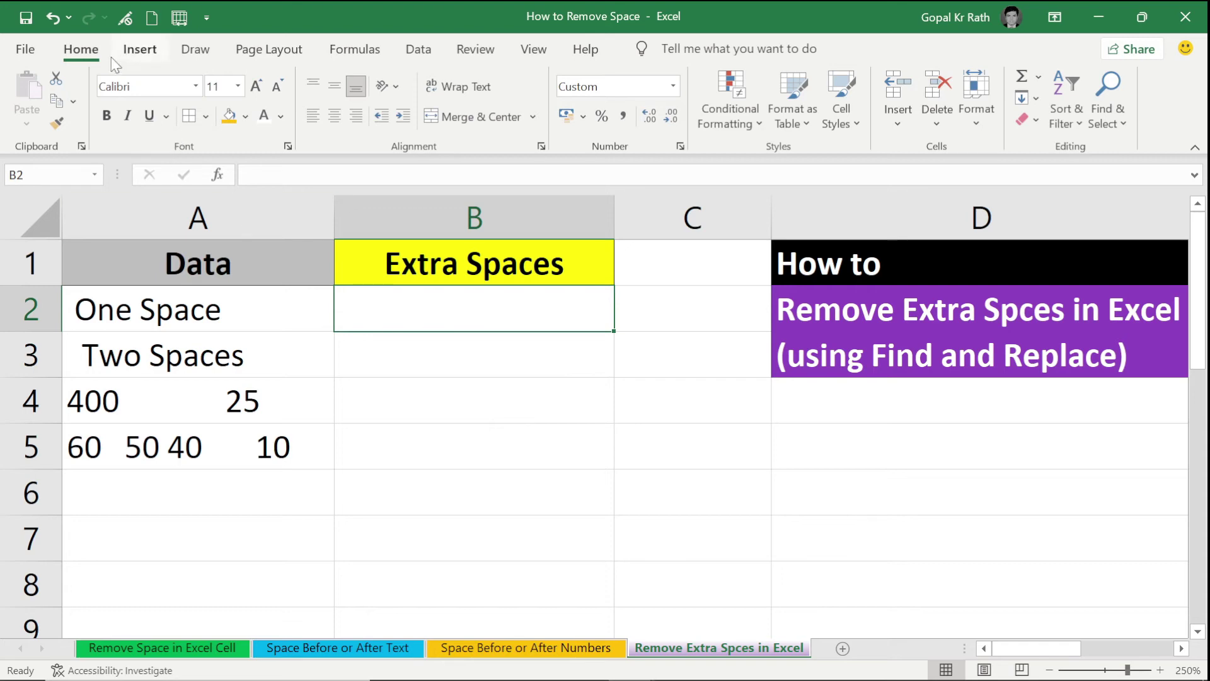
Open the Find and Replace dialog on its Replace tab from Home > Find & Select.
left_click(1124, 124)
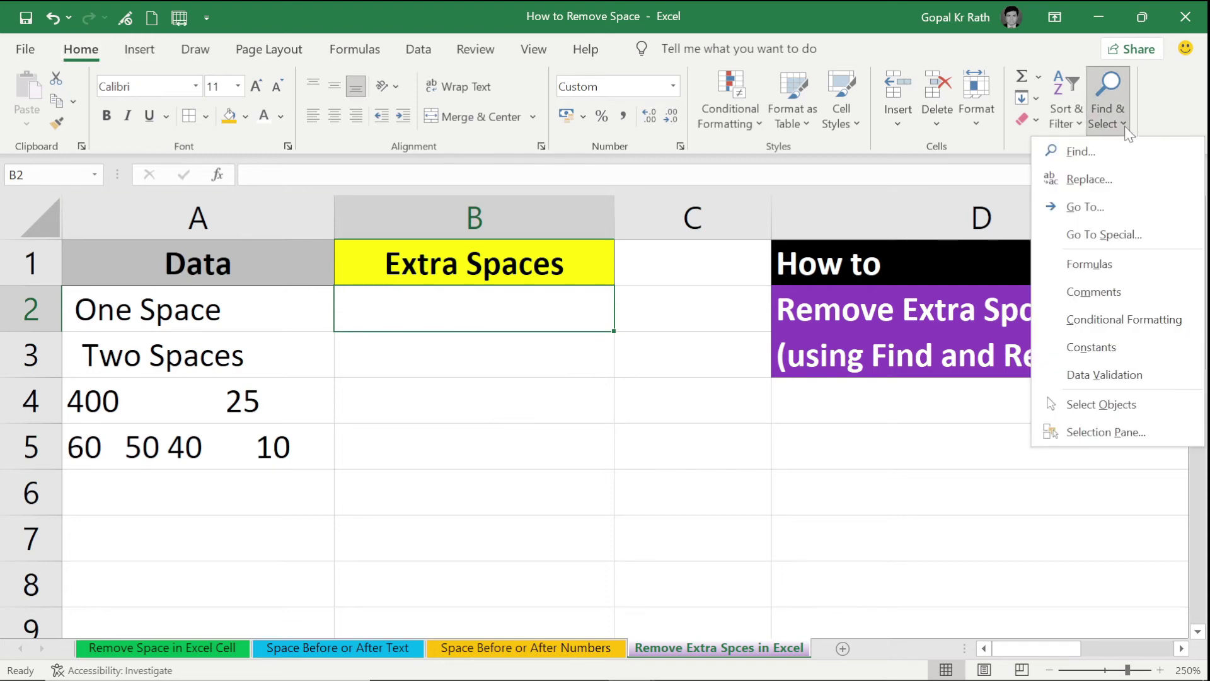
left_click(1083, 183)
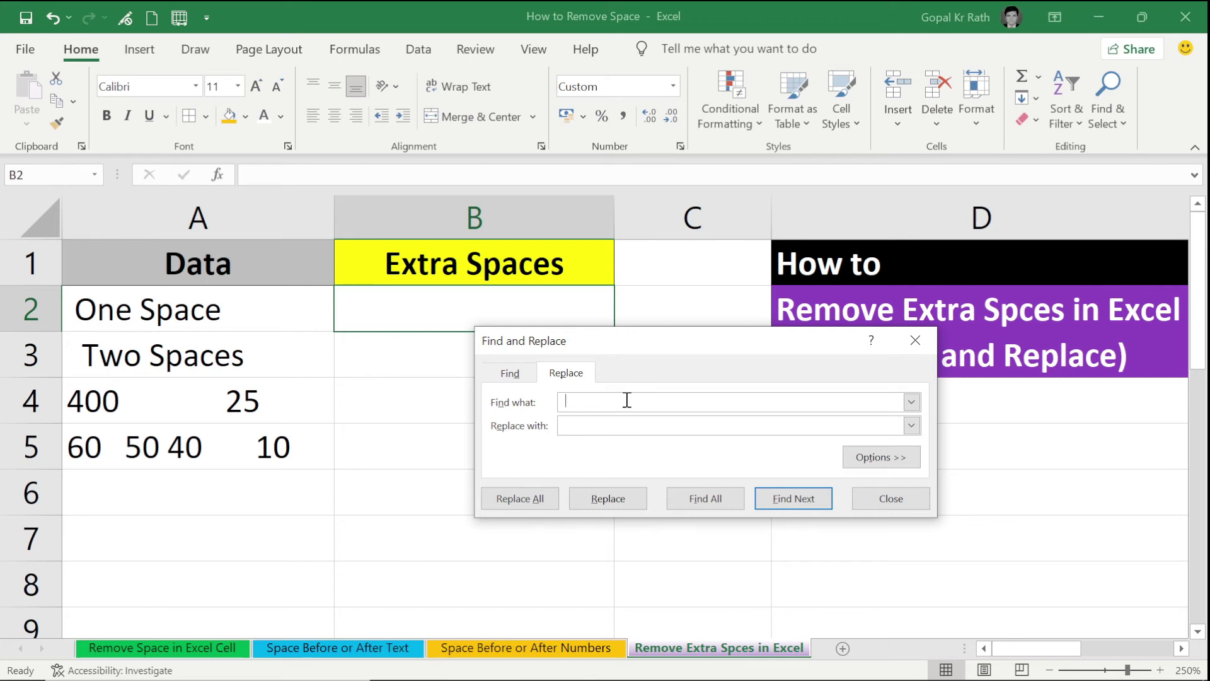
left_click(613, 419)
left_click(576, 401)
left_click(629, 418)
left_click(580, 421)
Replace all spaces within the Workbook (155 replacements), then undo the change.
left_click(886, 459)
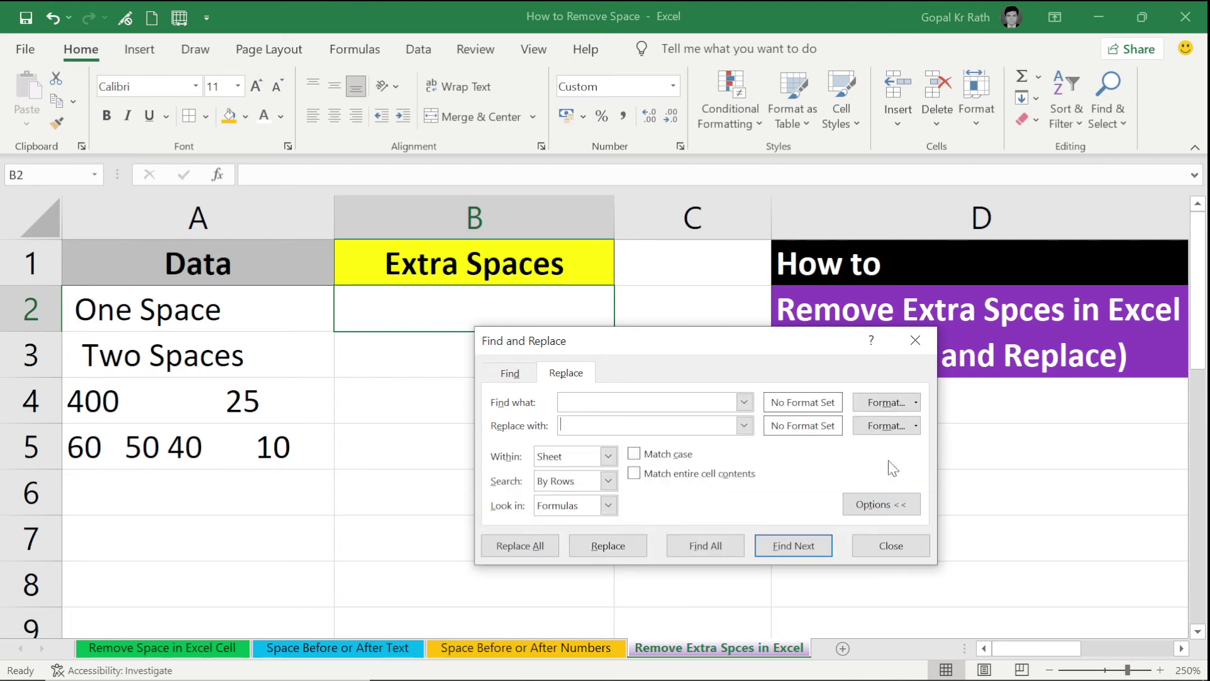
left_click(609, 455)
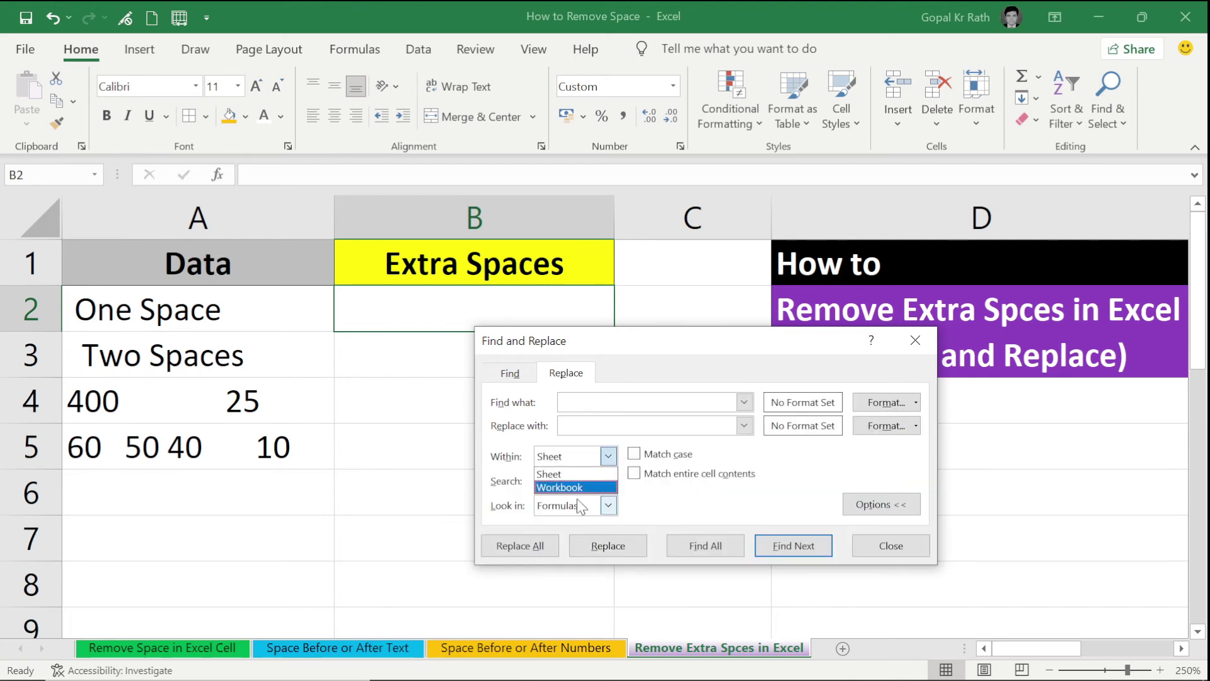
left_click(564, 488)
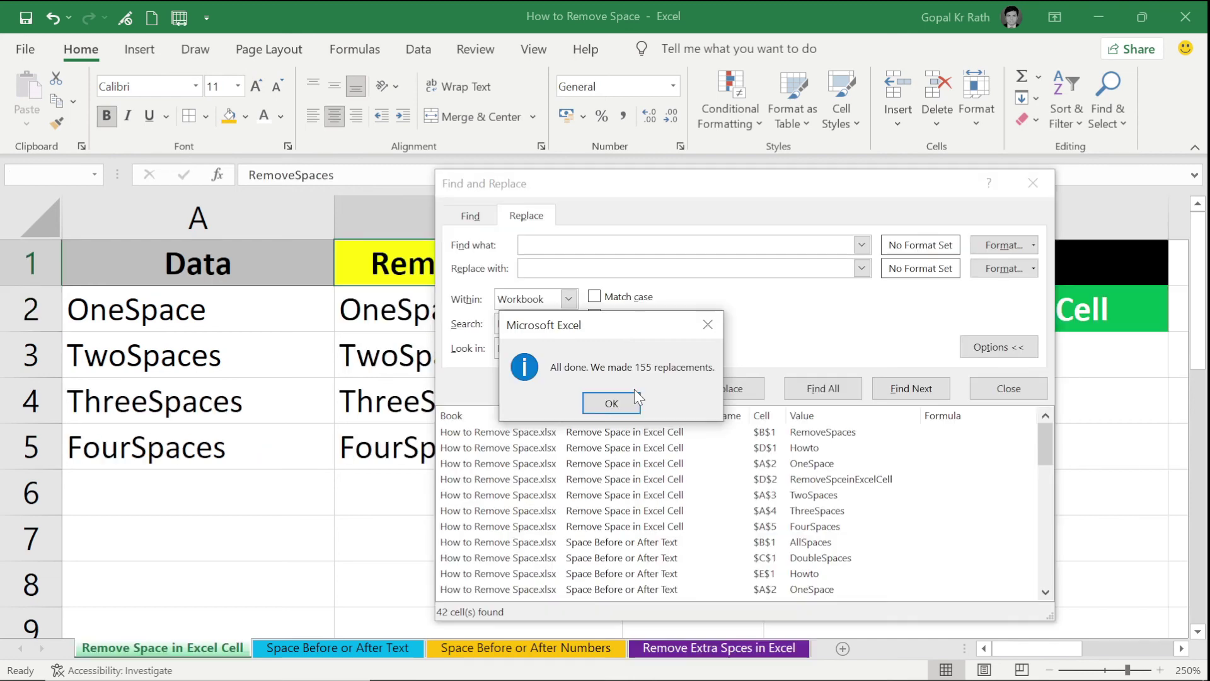
left_click(634, 392)
left_click(1008, 389)
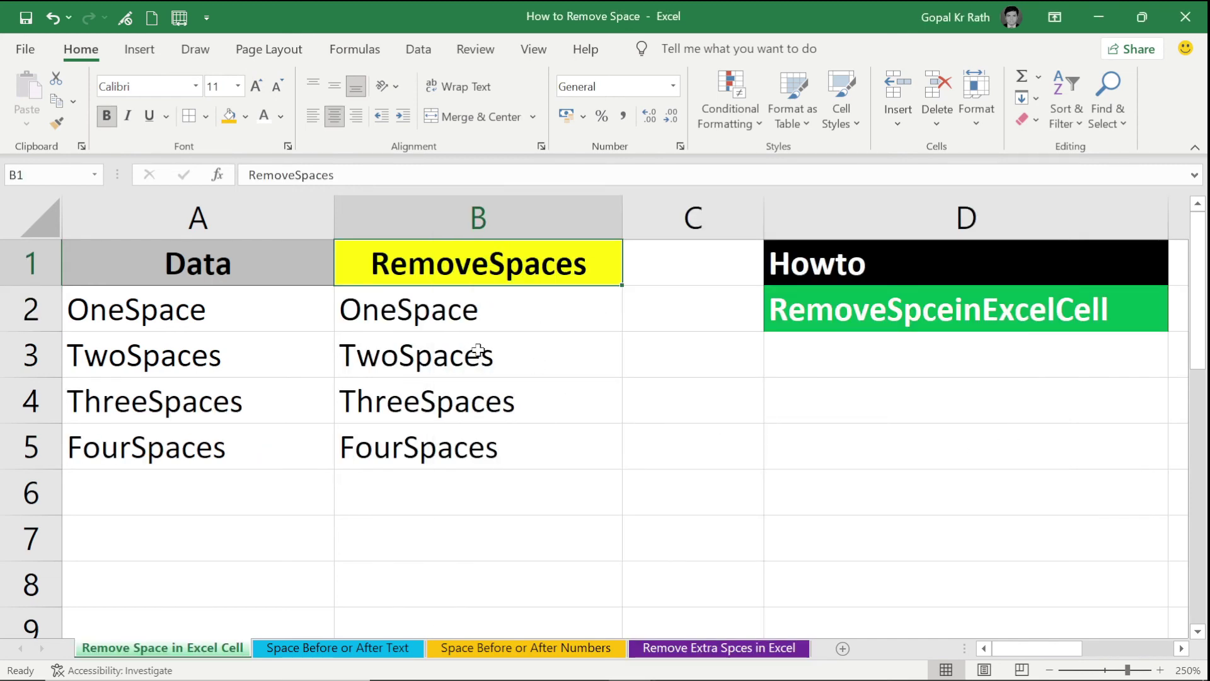
left_click(411, 316)
key("ctrl+z")
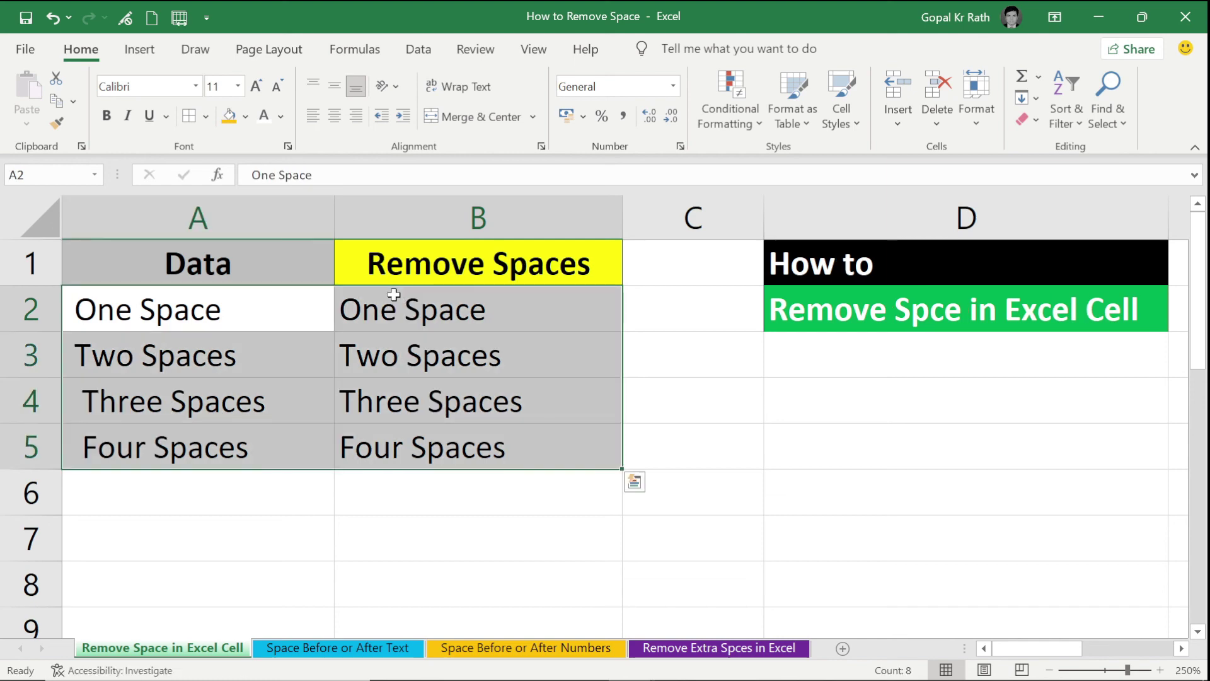